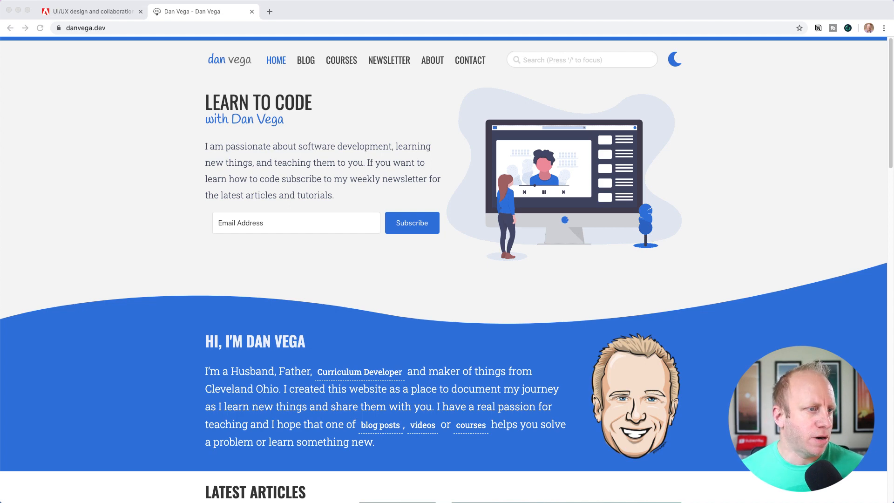
- Examine the document's assets and the layers of the Java reflection thumbnail in the May 2020 column
click(78, 13)
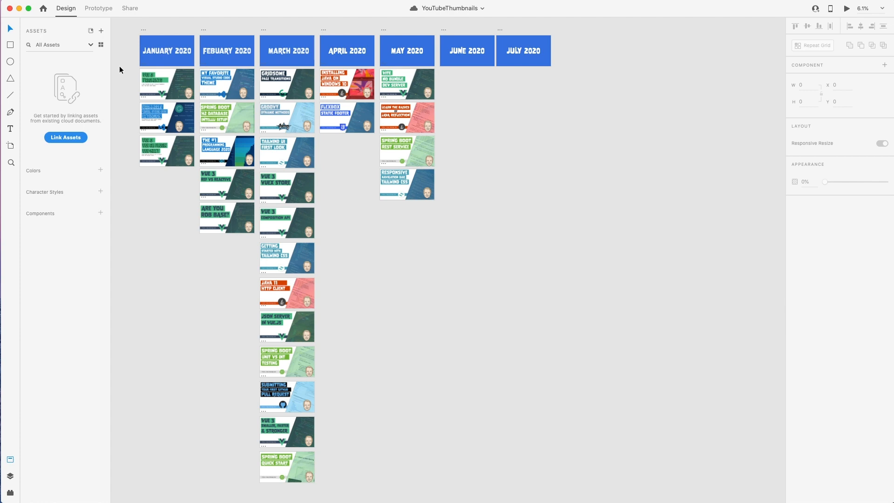
click(385, 105)
drag(455, 113, 384, 115)
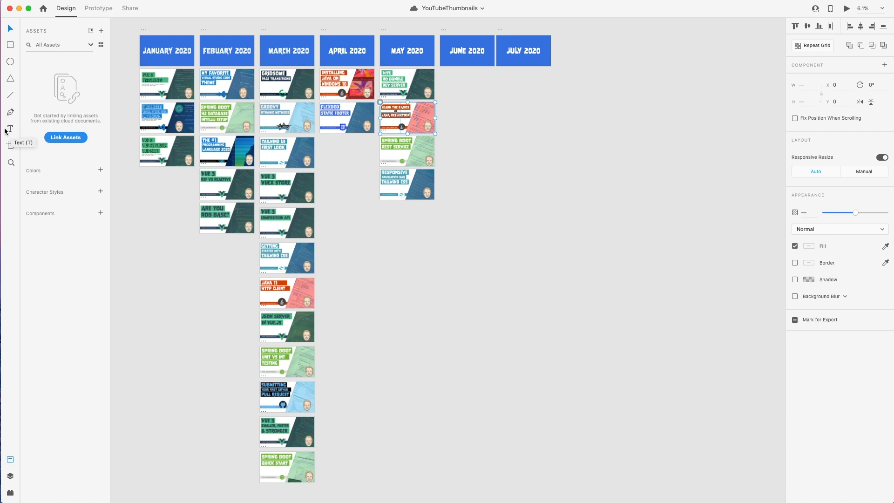
click(11, 476)
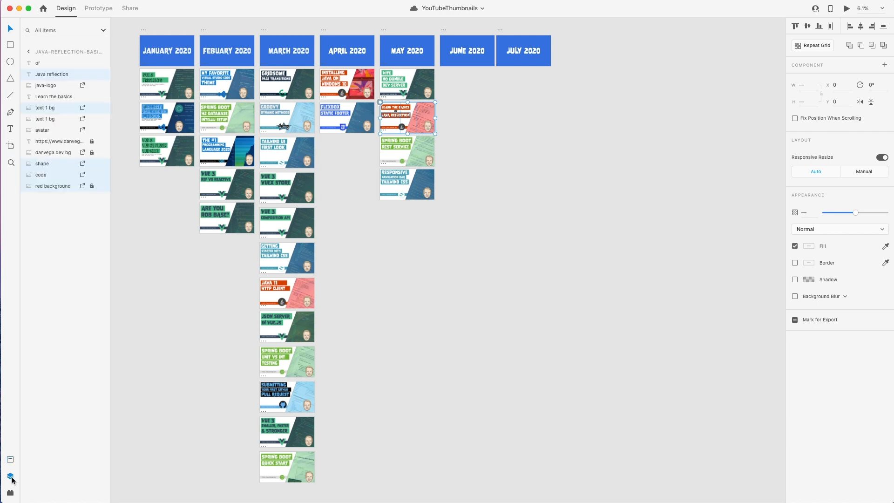
click(12, 460)
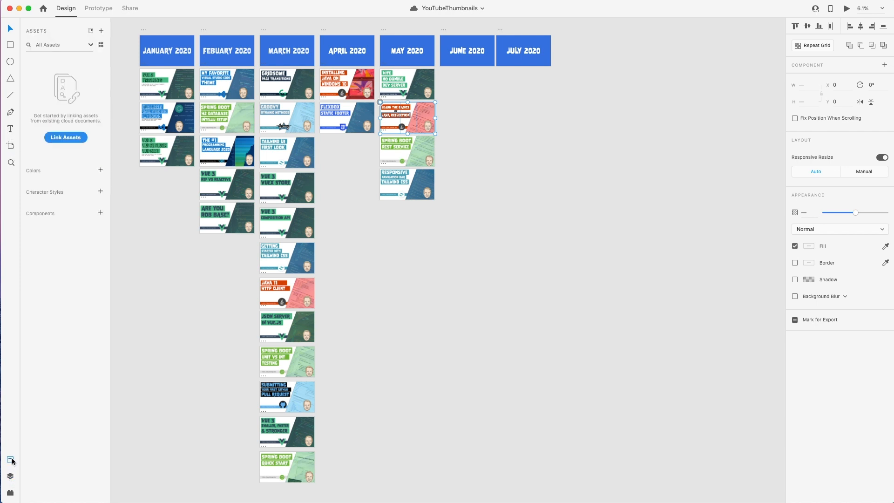
click(10, 477)
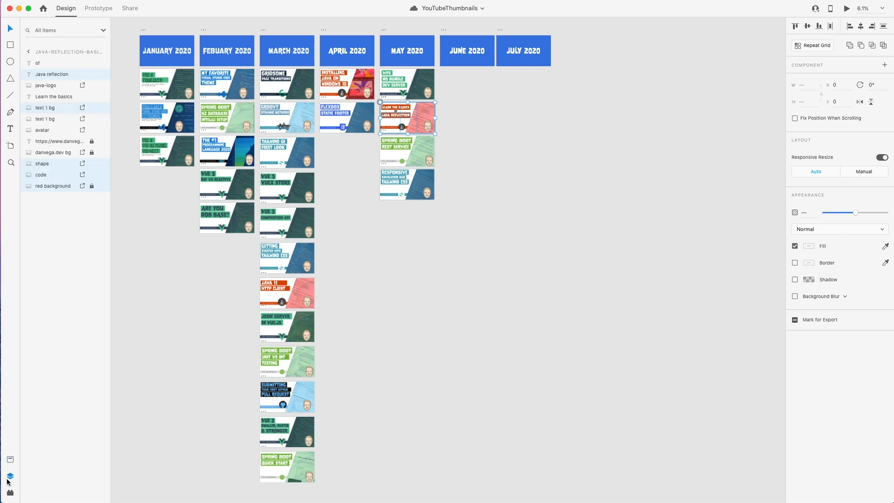
- Review the list of artboards, locating HackerRankReport2020 and Java11_HttpClient on the canvas, and close the layer list
click(592, 334)
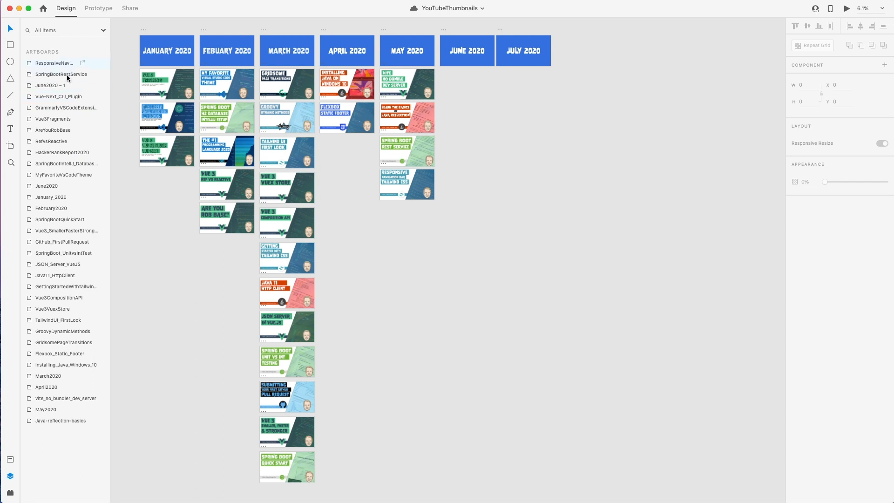
click(54, 153)
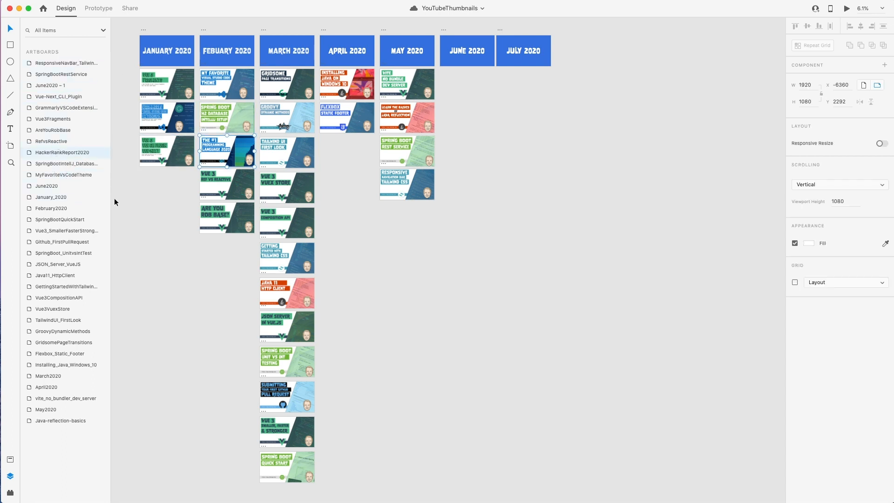
click(62, 277)
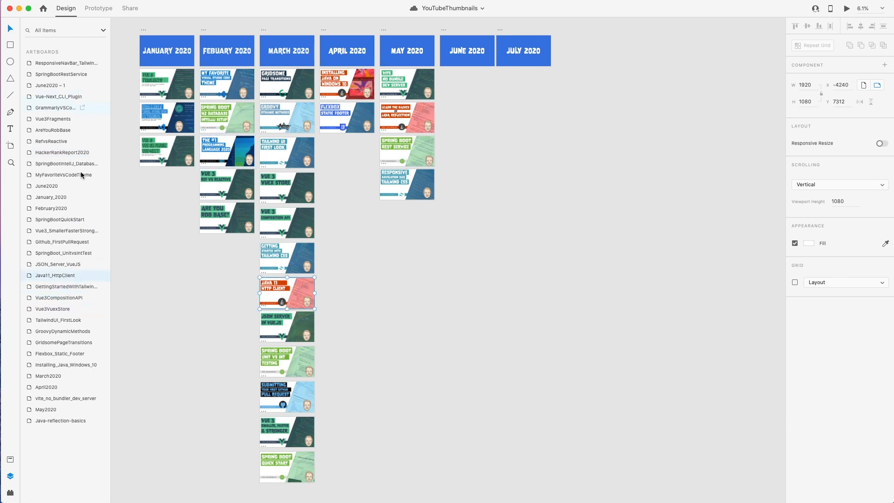
click(11, 476)
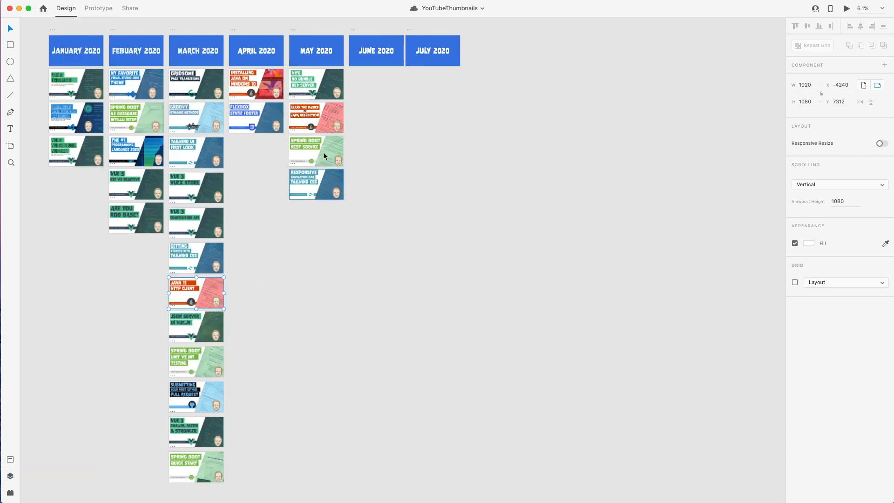
- Duplicate the "Learn the Basics of Java Reflection" artboard from the May 2020 column
click(297, 101)
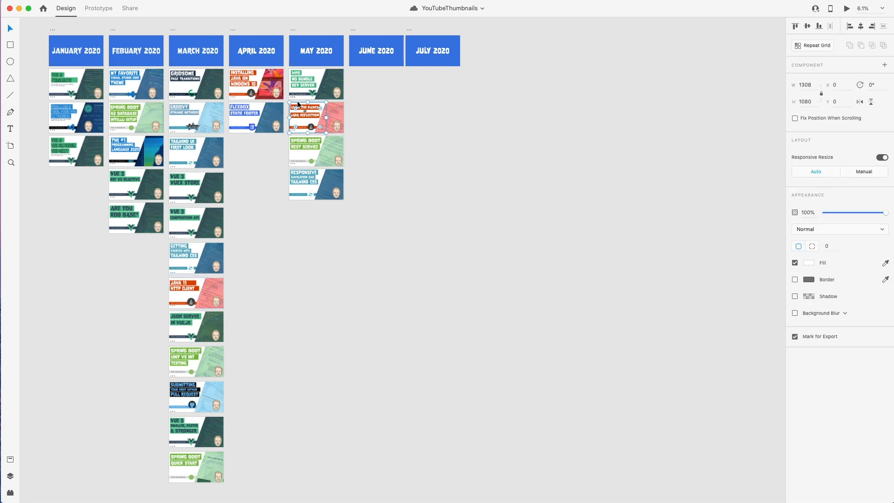
key(super+plus)
key(super+plus)
drag(127, 93, 513, 435)
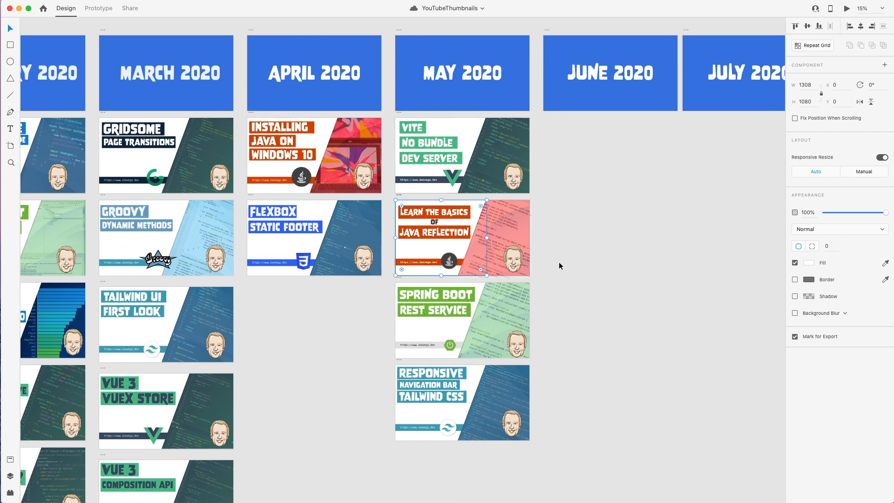
click(559, 261)
click(401, 195)
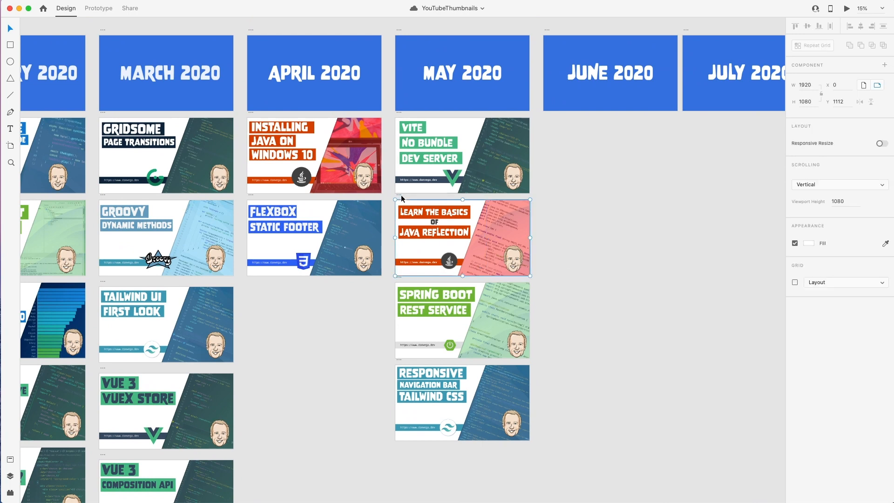
key(super+d)
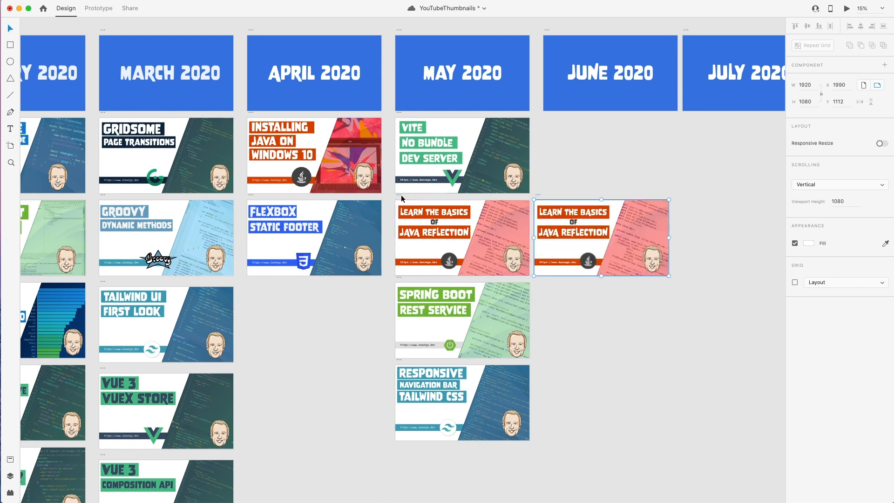
- Move the duplicated artboard to the end of the May 2020 column, directly below the Responsive Navigation Bar thumbnail
click(401, 198)
scroll(631, 159, down, 4)
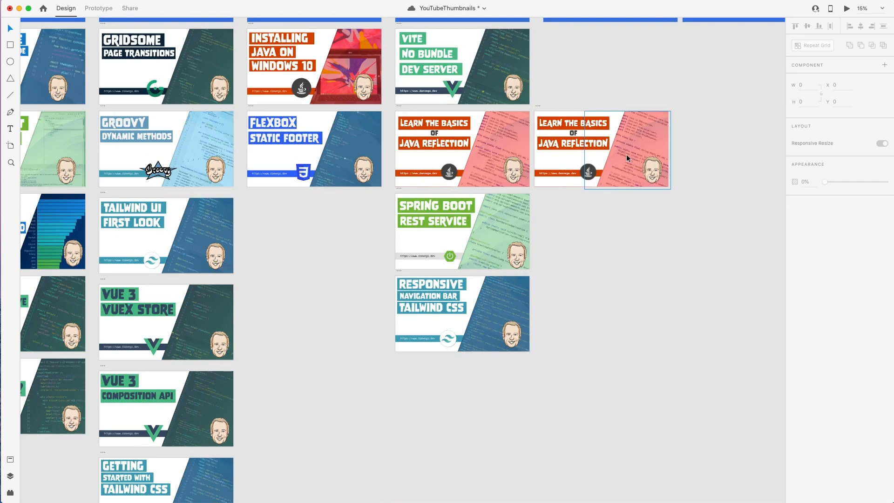
scroll(627, 158, up, 1)
drag(540, 111, 400, 362)
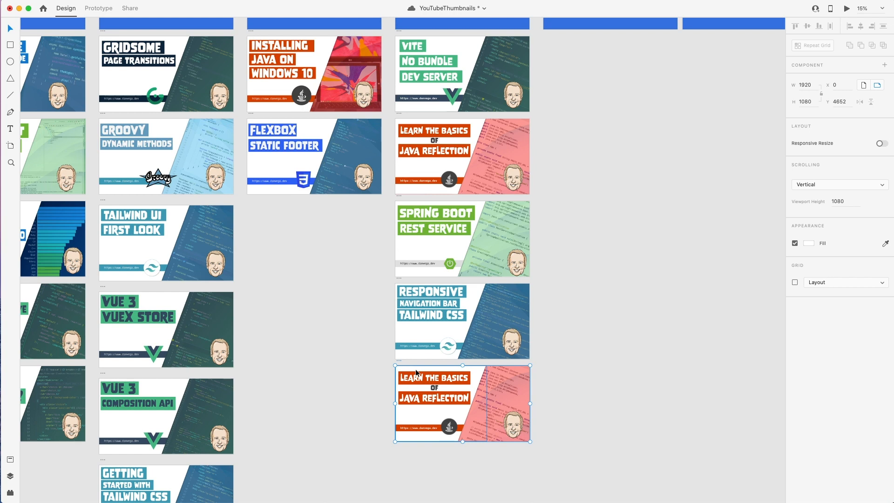
- Replace the "Learn the basics" heading on the duplicated thumbnail with "JAVA 14"
key(super+3)
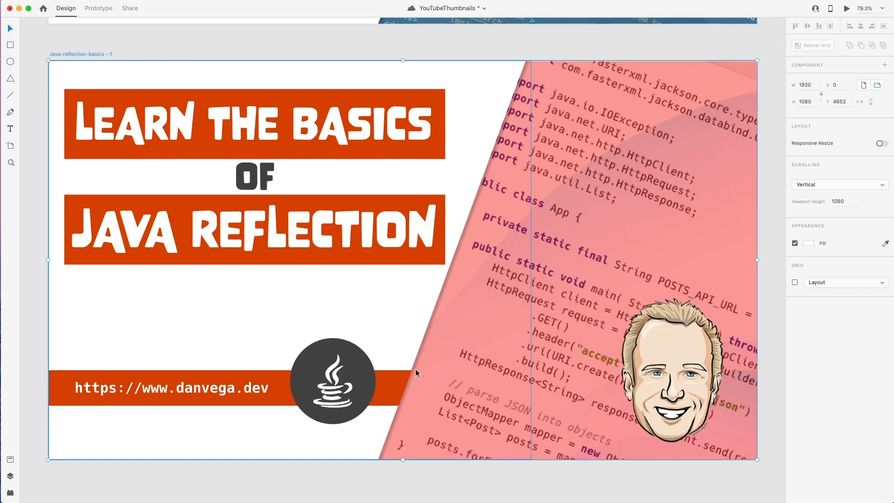
click(319, 128)
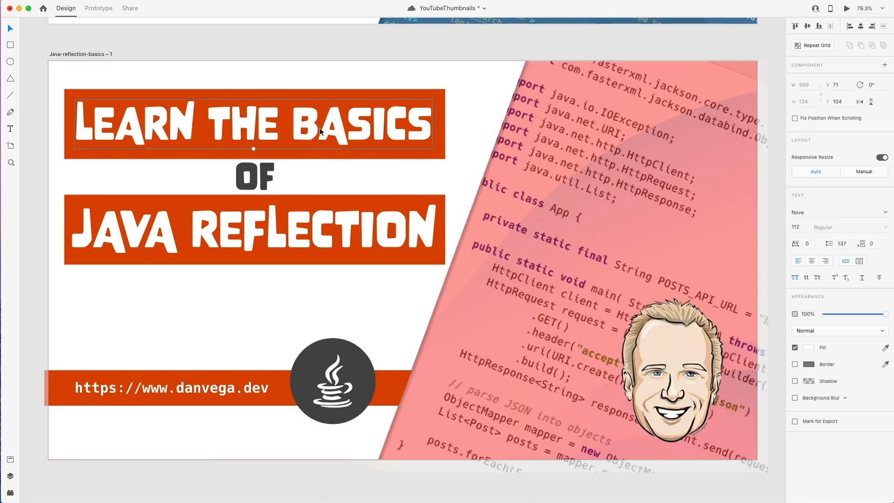
double_click(320, 128)
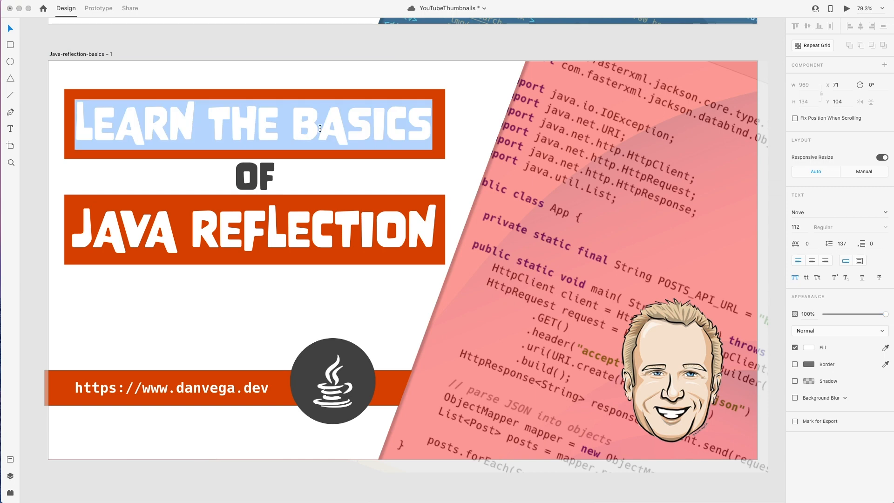
text(JAVA 14)
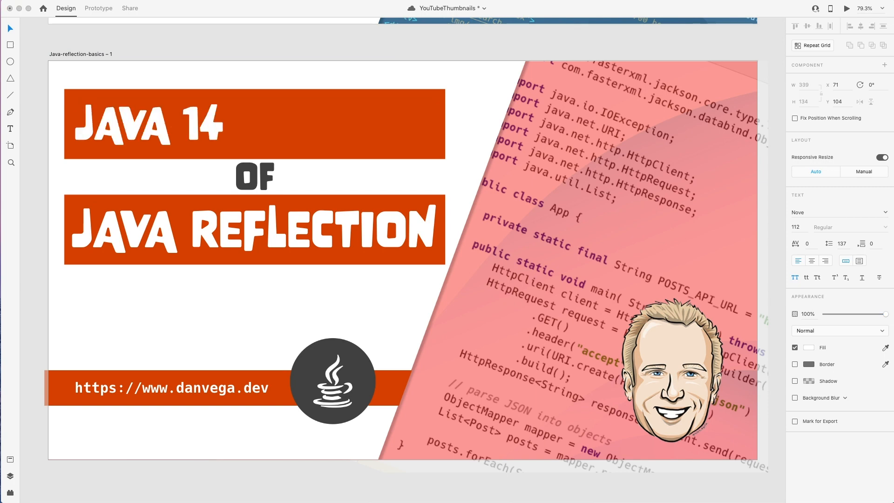
- Replace the "Java reflection" heading on the duplicated thumbnail with "RECRORDS"
double_click(315, 212)
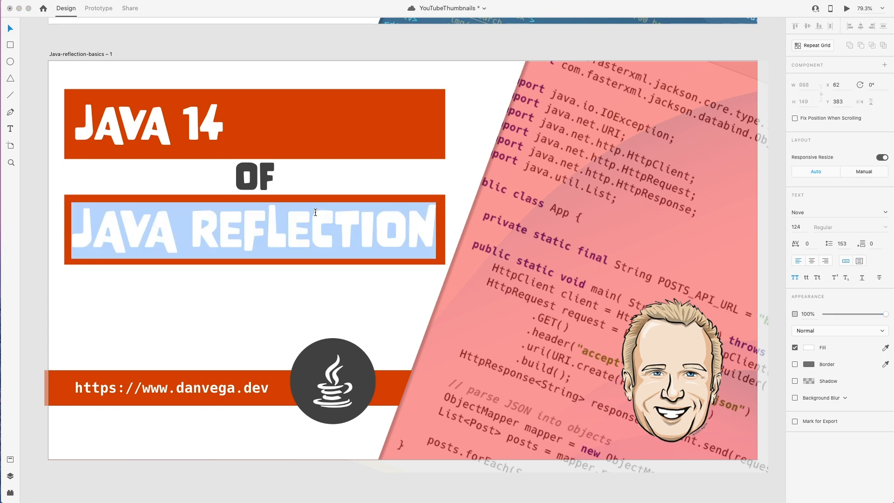
text(RECROD)
key(BackSpace)
key(BackSpace)
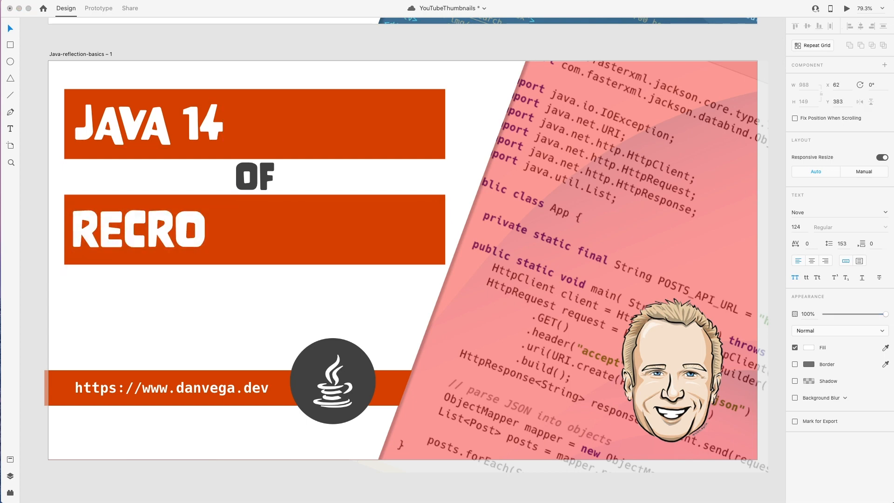
text(ORDS)
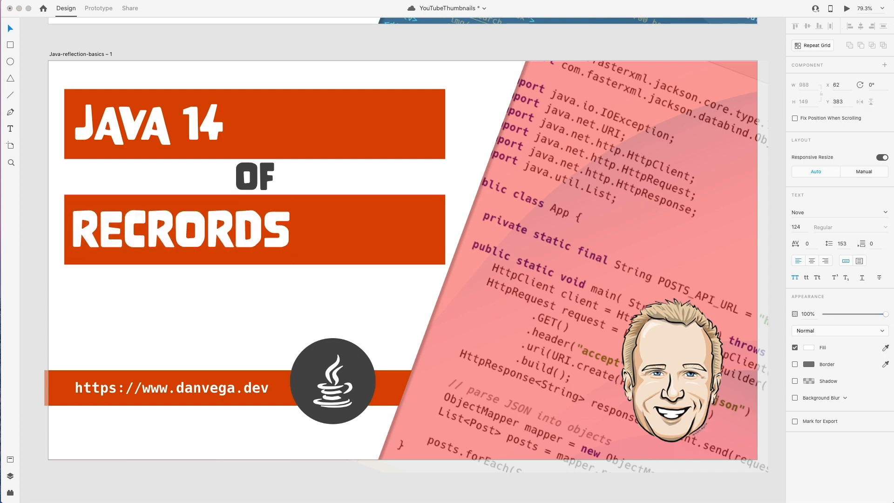
key(Escape)
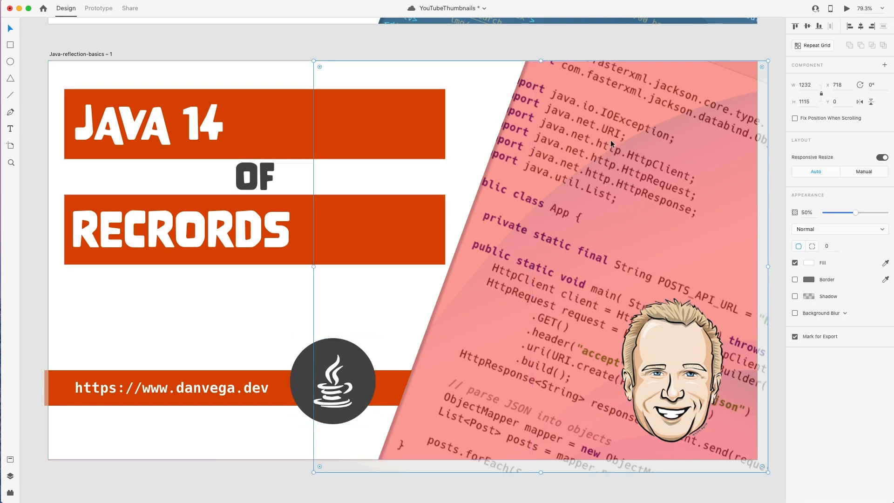
- Save the YouTubeThumbnails document with the edited thumbnail and return to the overview of all monthly columns
click(714, 48)
click(731, 77)
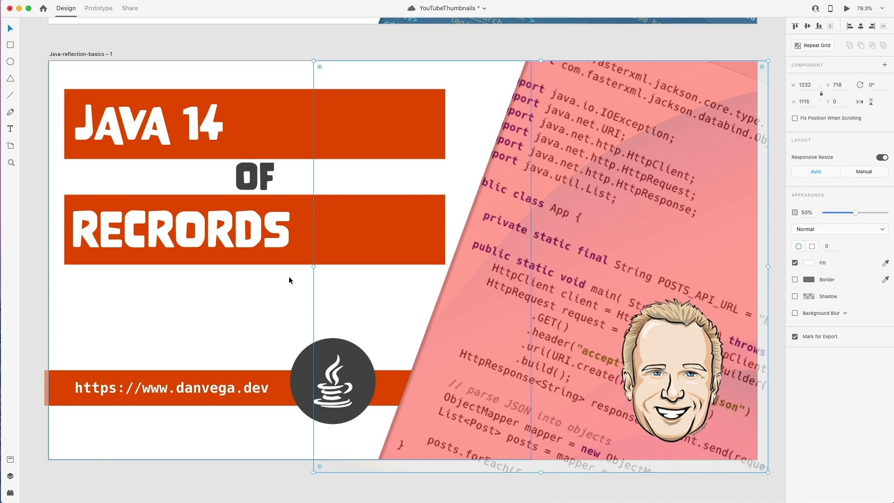
key(super+s)
key(super+0)
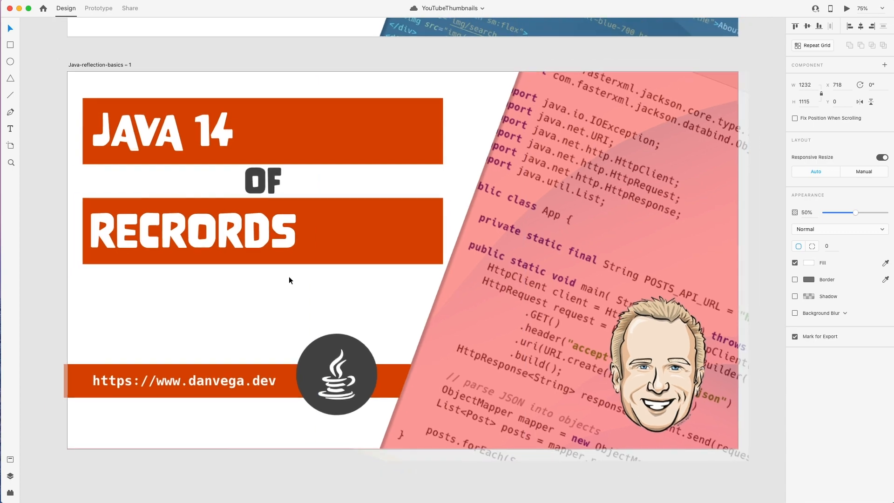
key(super+minus)
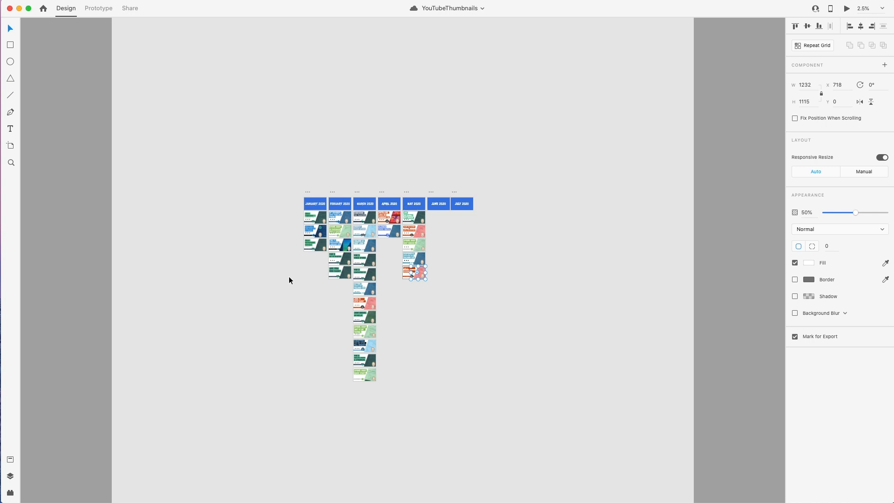
key(super+equal)
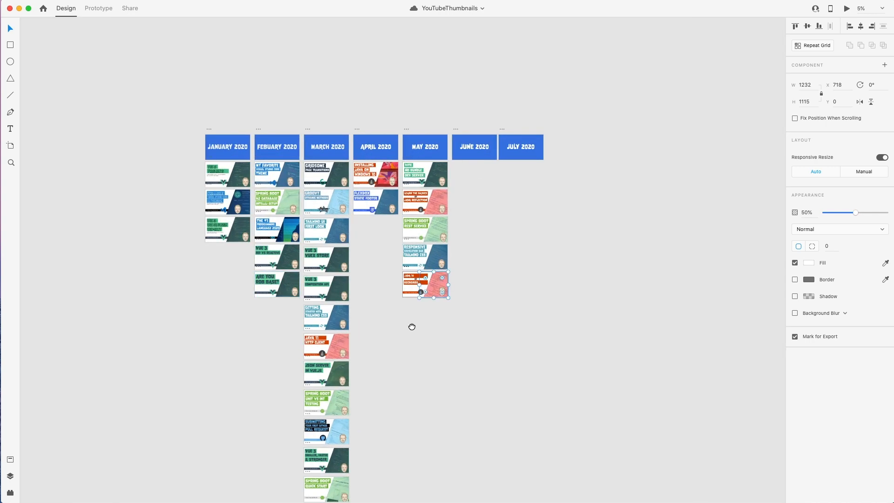
drag(411, 325, 440, 258)
- Switch to Chrome to look over Adobe's XD keyboard shortcuts page, and return to Adobe XD
key(super+Tab)
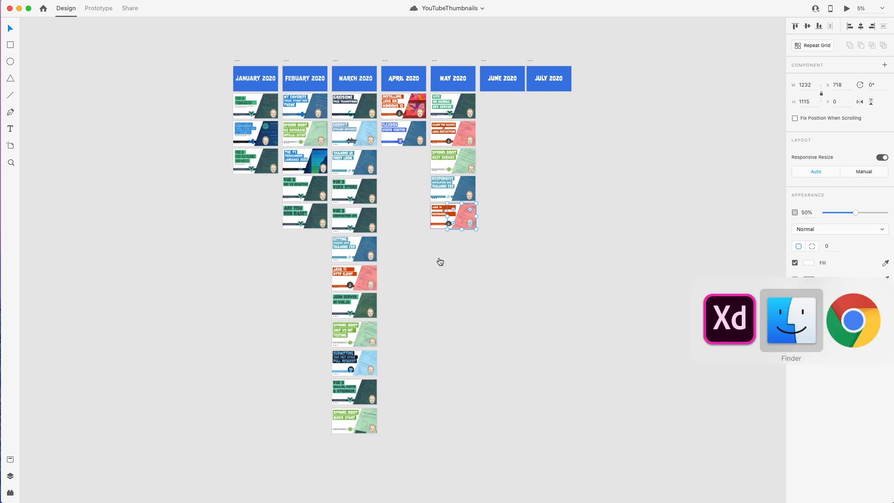
key(super+Tab)
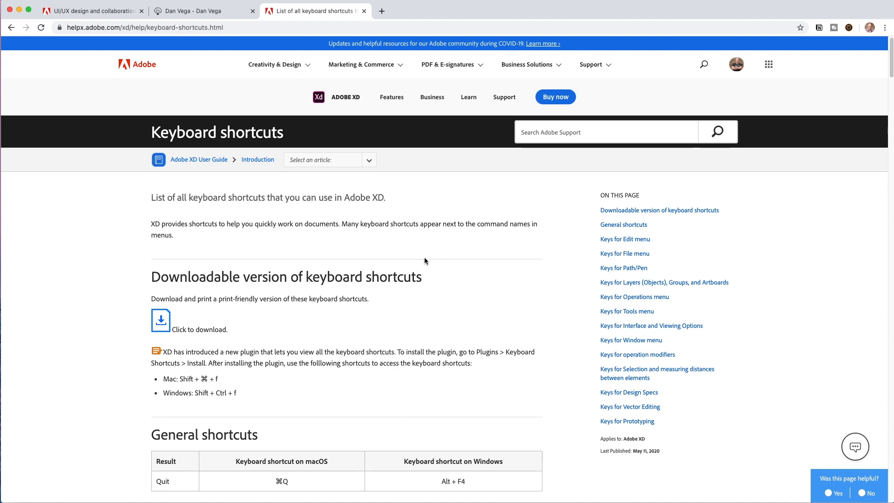
key(super+Tab)
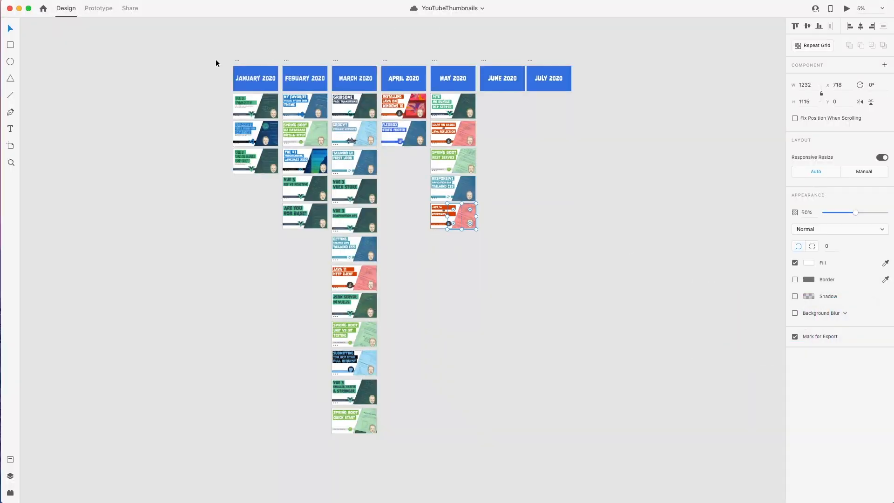
- Create a new document from the Web 1920 preset at 1920 × 1080 px
click(192, 78)
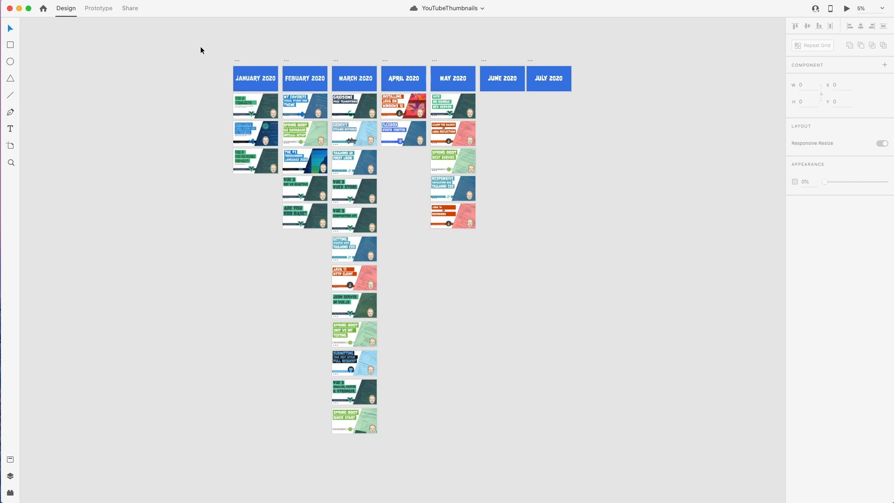
key(super+n)
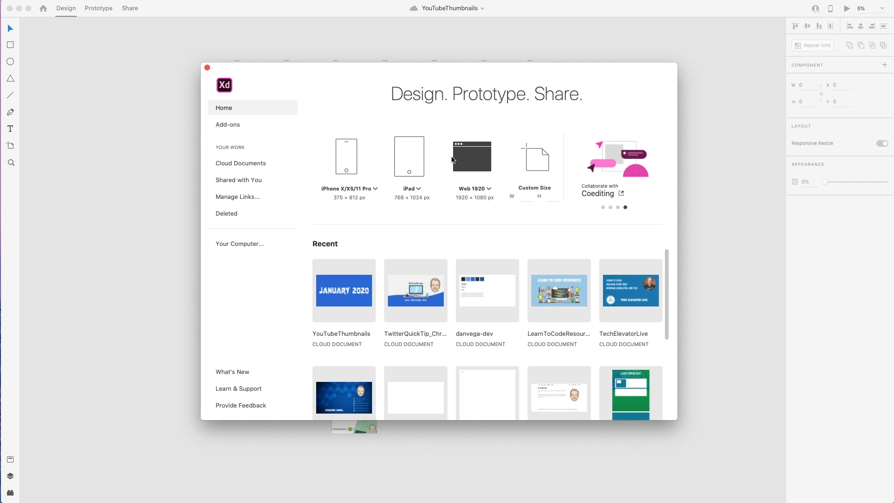
click(468, 155)
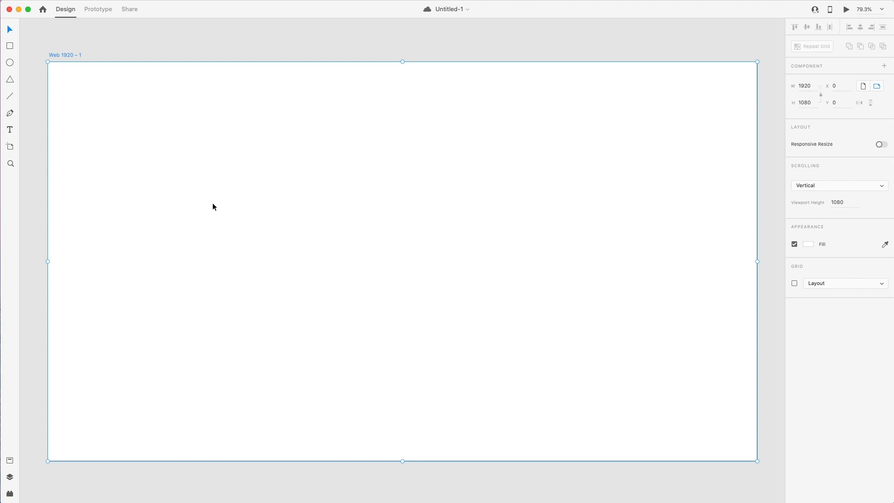
- Rename the Web 1920 artboard to "May 2020"
click(57, 51)
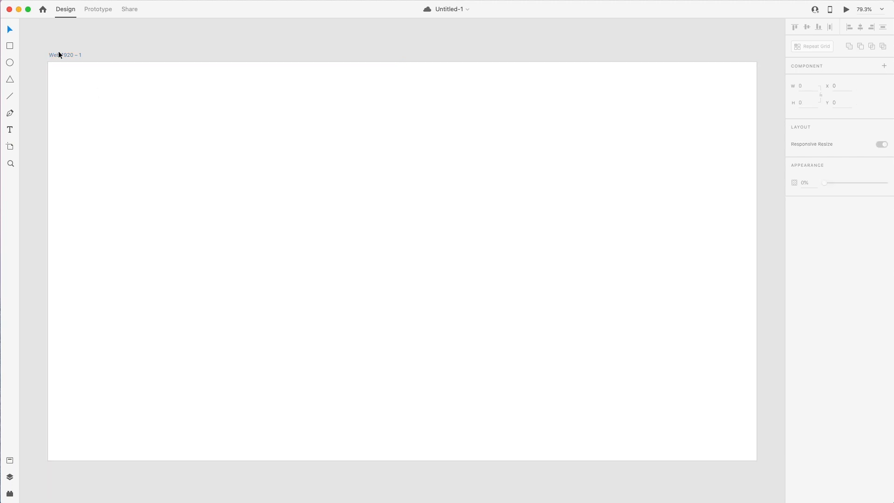
double_click(62, 54)
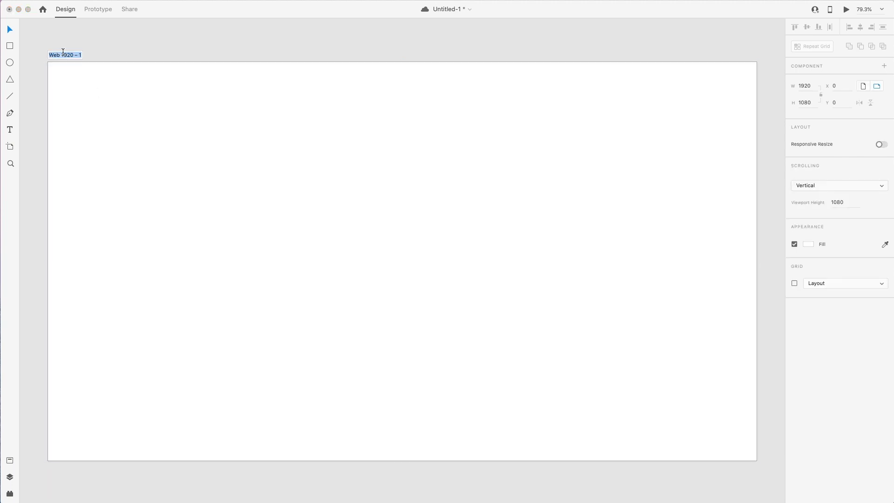
text(Janu)
key(BackSpace)
key(BackSpace)
key(BackSpace)
key(BackSpace)
text(May 2020)
key(Return)
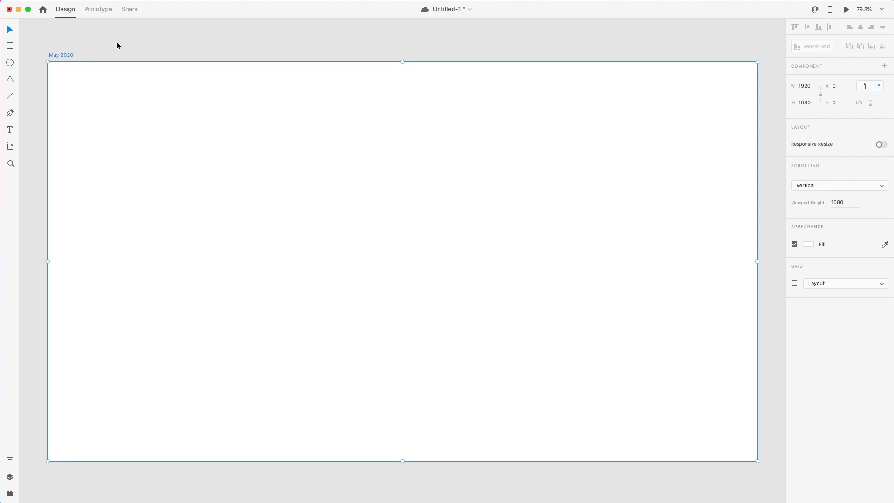
- Fill the May 2020 artboard with the solid light purple #B891D9
key(super+minus)
key(super+minus)
key(super+minus)
key(super+minus)
key(super+minus)
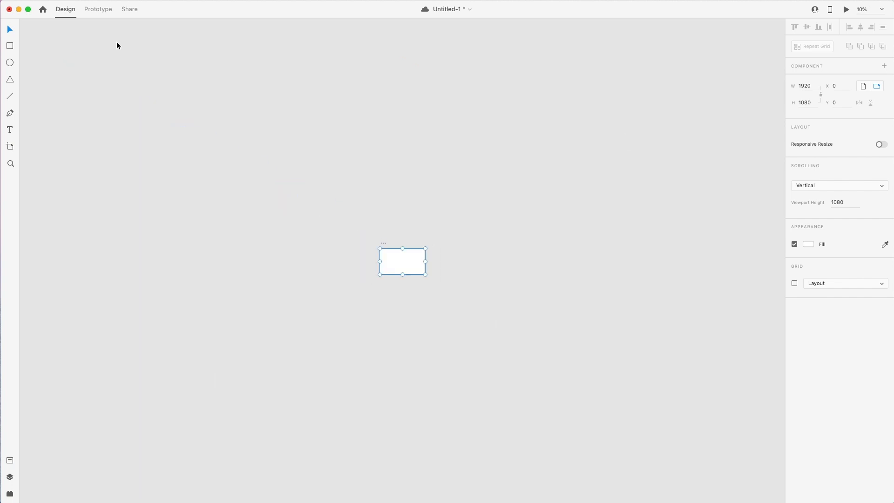
key(super+plus)
key(super+plus)
key(super+plus)
key(super+plus)
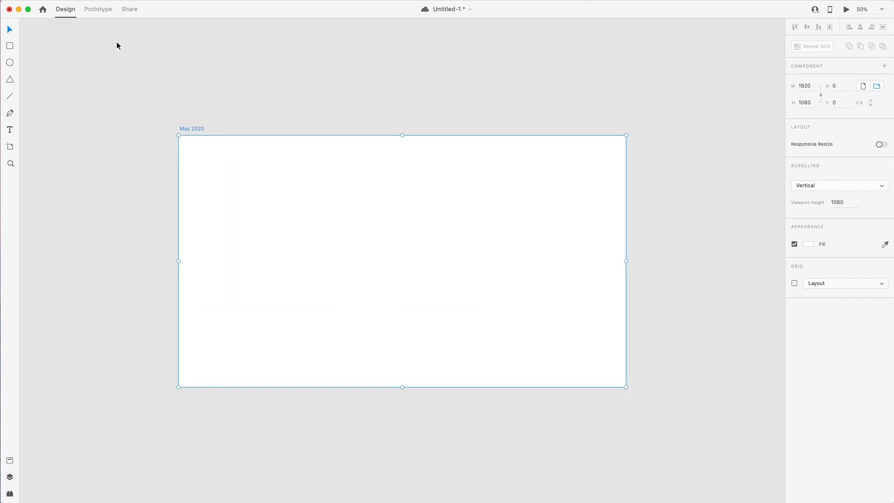
click(810, 245)
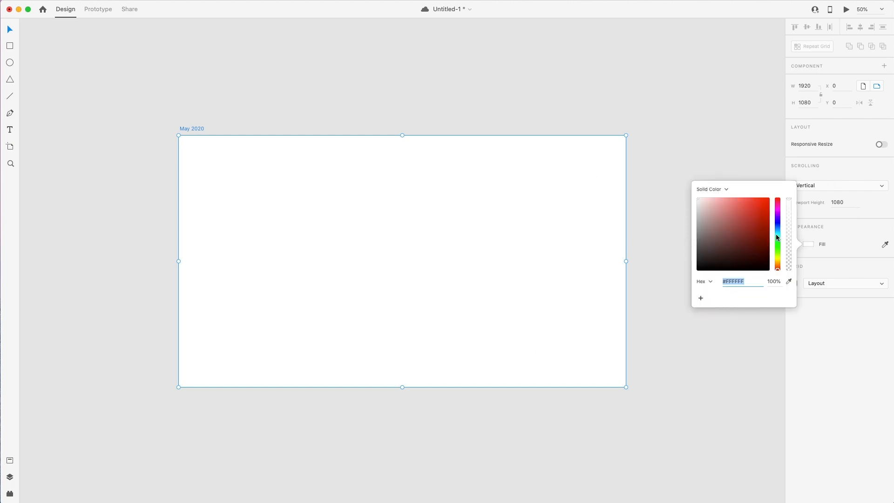
drag(777, 240, 722, 210)
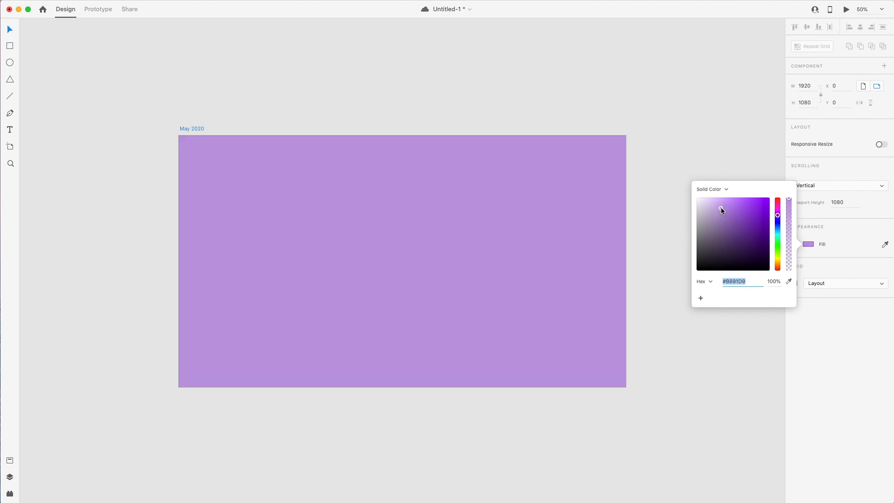
click(697, 128)
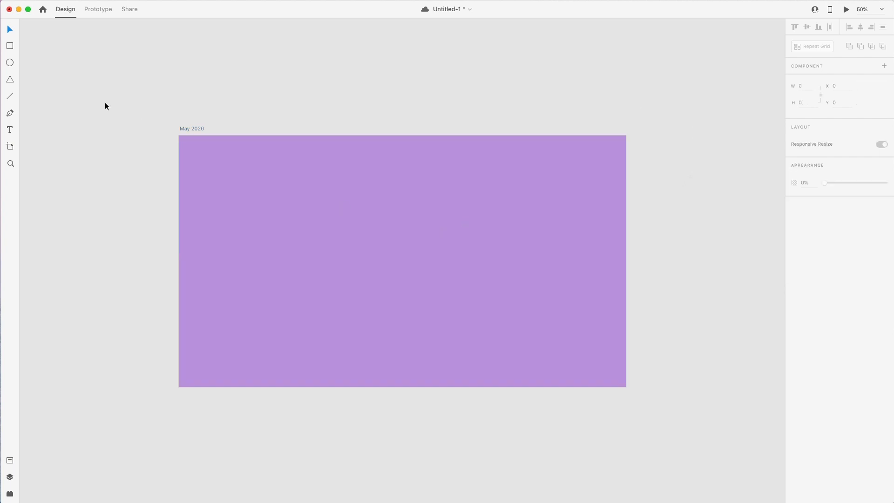
- Add the text "May 2020" to the purple artboard, enlarge it to about size 282 and centre it
click(10, 130)
click(311, 241)
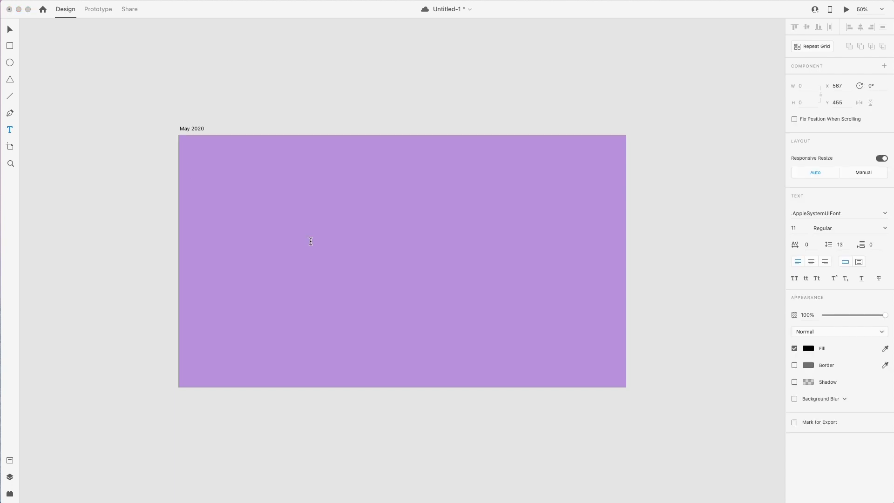
text(May 2020)
key(Escape)
click(9, 30)
drag(317, 242, 412, 268)
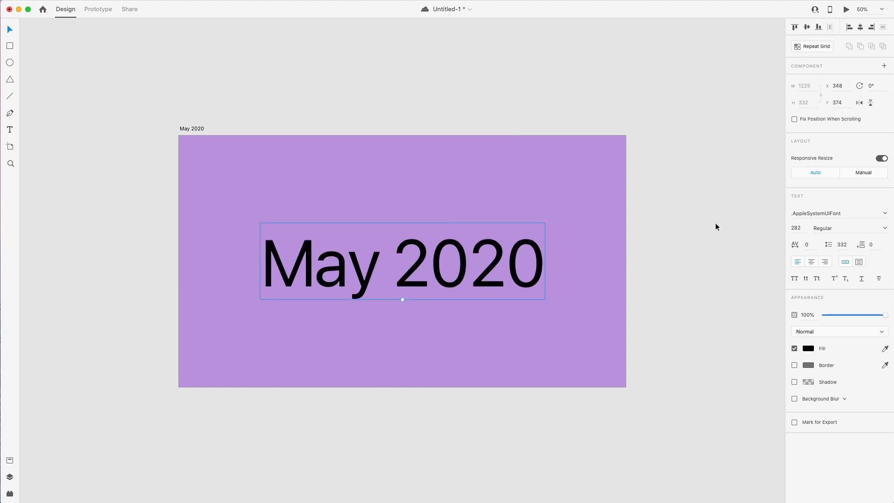
- Set the May 2020 heading's fill to white #FFFFFF and its font to Nove
click(809, 348)
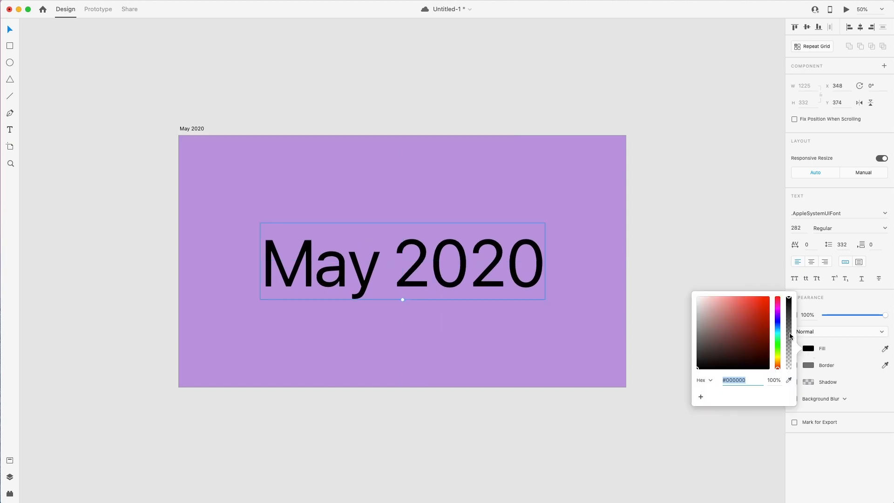
text(#E5C8C8)
key(Return)
click(697, 297)
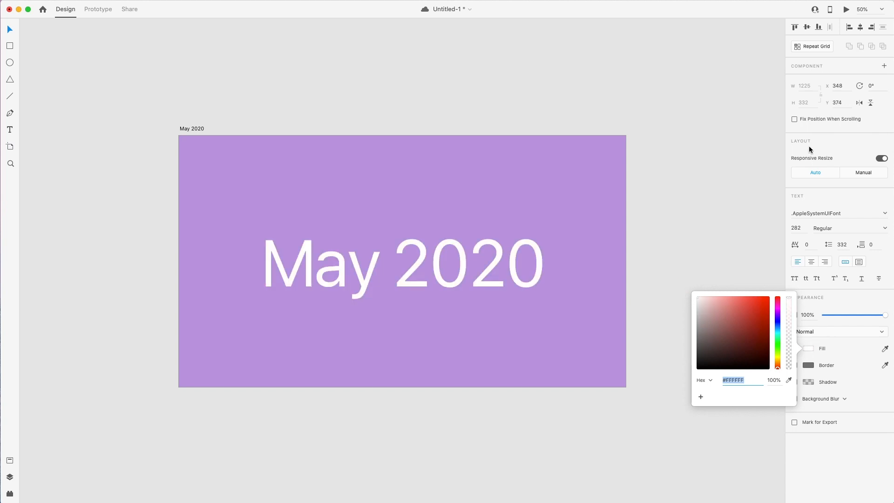
click(816, 212)
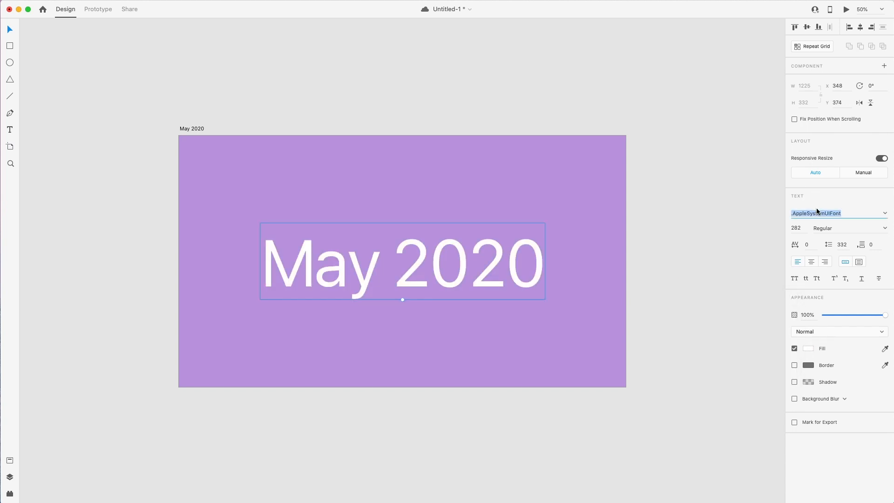
text(Nove)
key(Return)
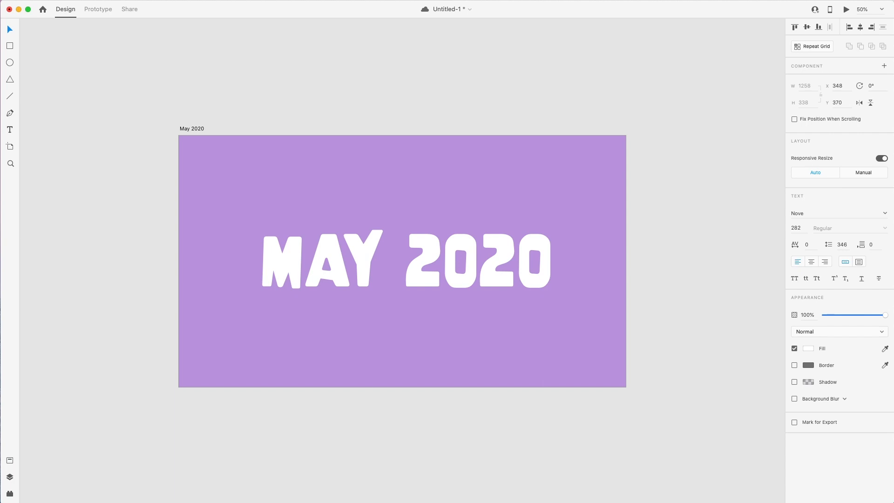
- Recentre the May 2020 heading on its artboard and save the document
click(513, 69)
drag(446, 243, 443, 244)
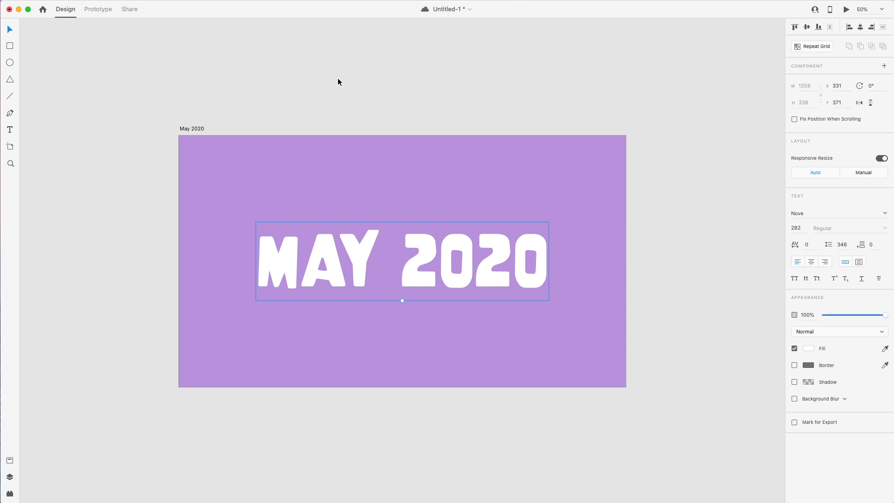
key(super+0)
key(super+s)
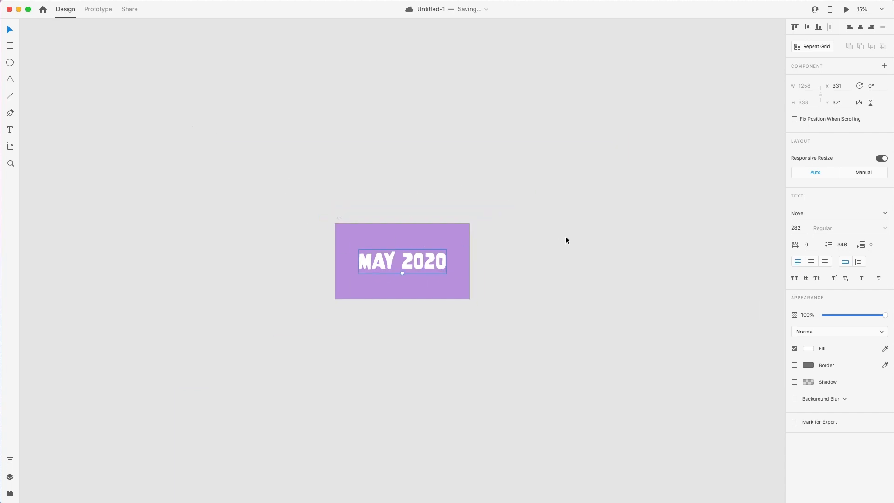
- Duplicate the May 2020 artboard and change the copy's heading to "JUNE 2020", centred on the artboard
click(339, 219)
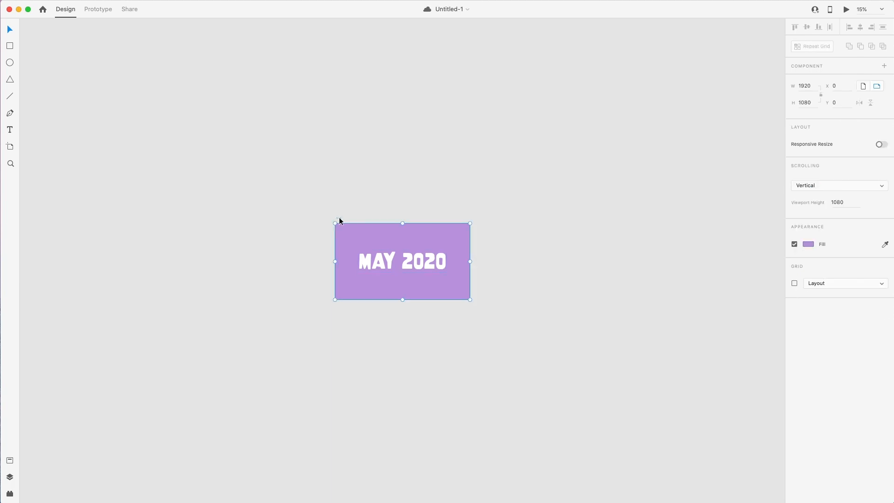
key(super+d)
click(530, 261)
double_click(524, 259)
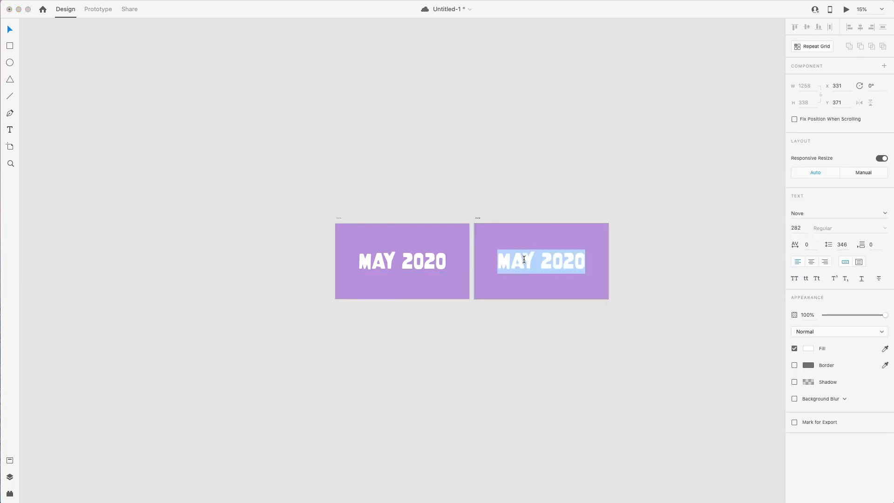
drag(498, 261, 535, 261)
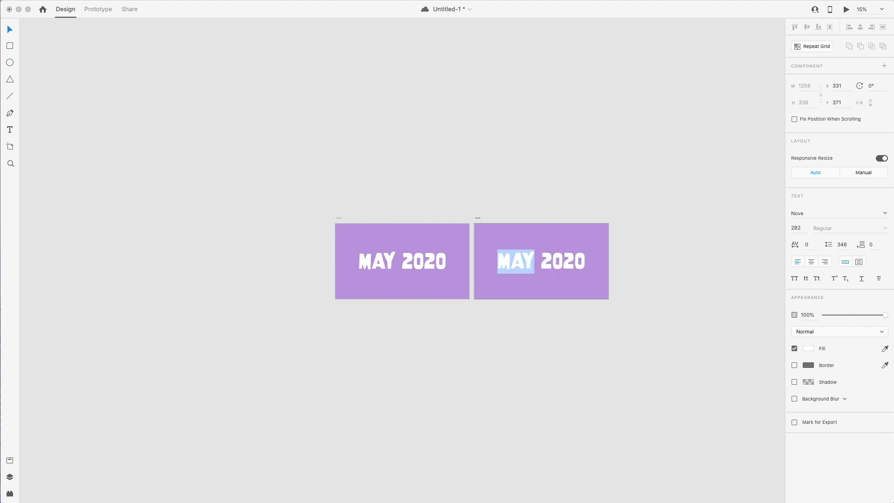
text(JUNE)
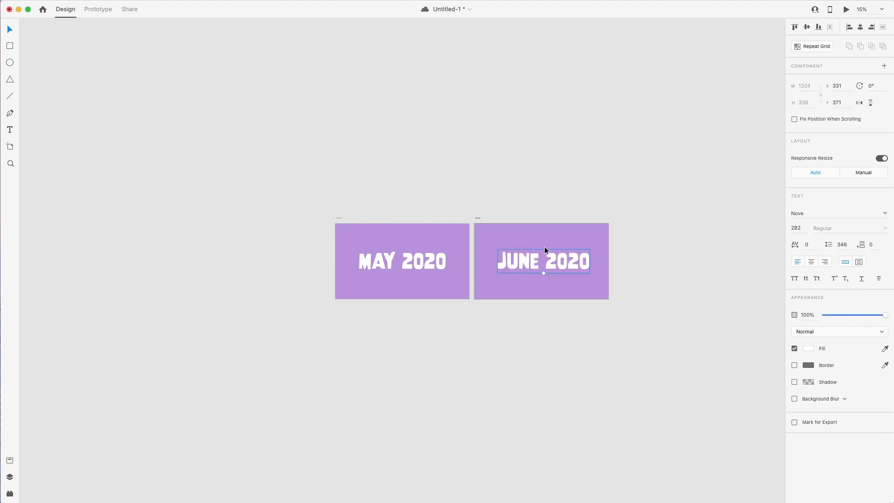
drag(545, 251, 542, 257)
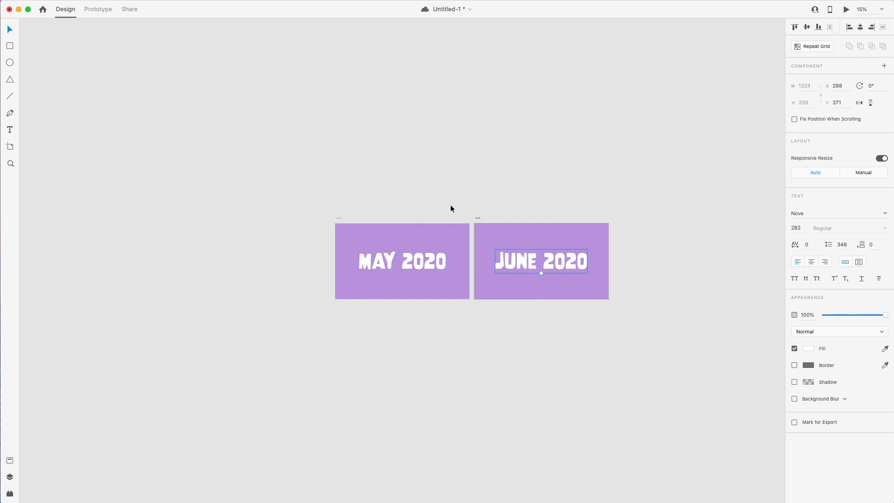
- Duplicate the June 2020 artboard and change the copy's heading to "july 2020", centred on the artboard
click(479, 218)
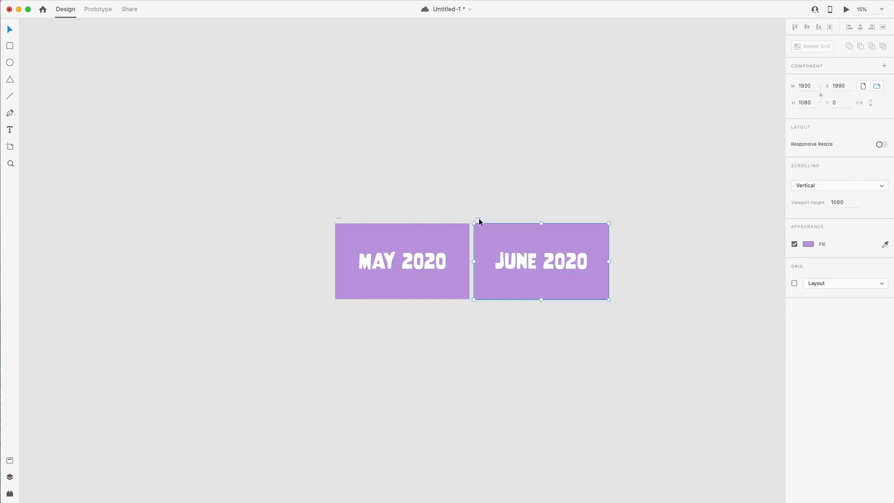
key(super+d)
click(658, 267)
double_click(657, 267)
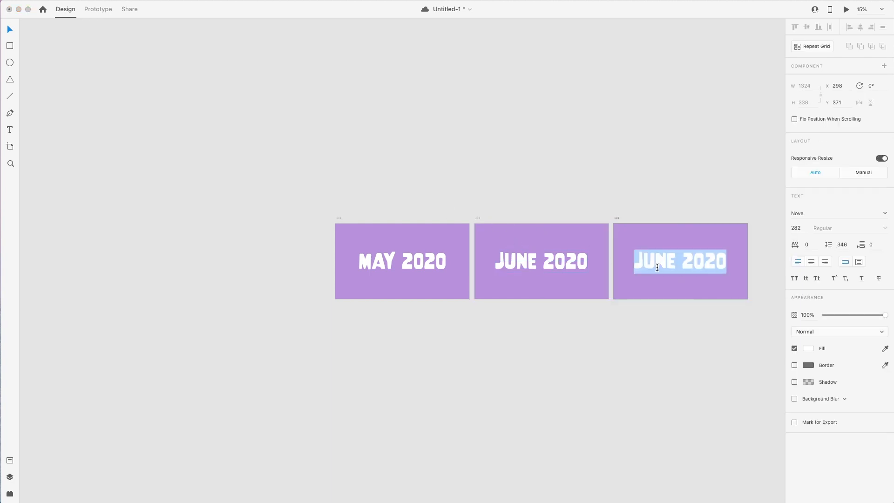
text(july 2020)
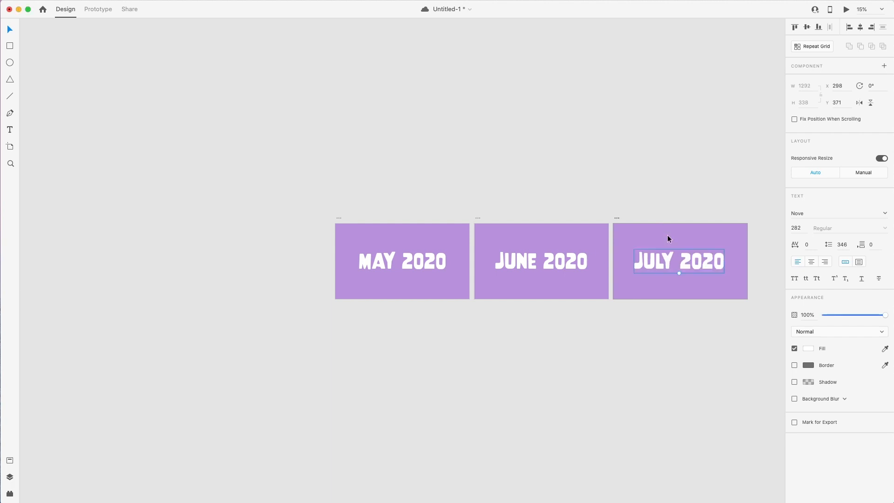
drag(673, 257, 677, 260)
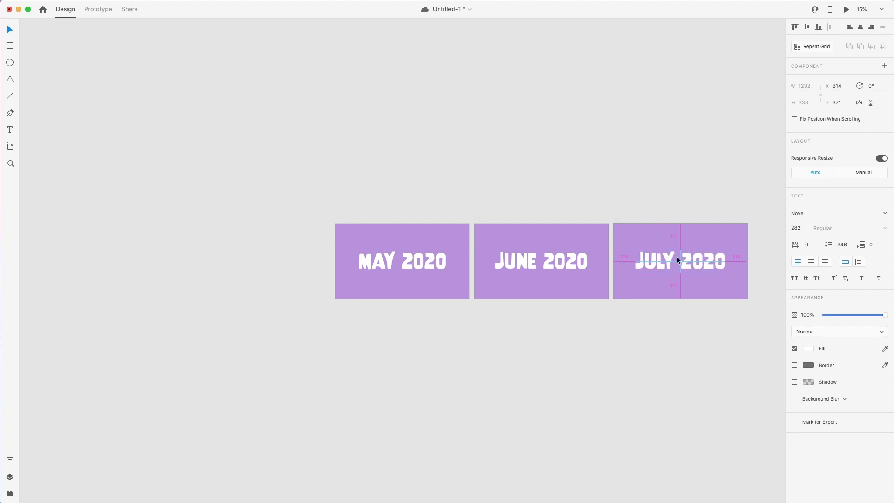
- Save the document with the May, June and July 2020 header artboards
click(619, 142)
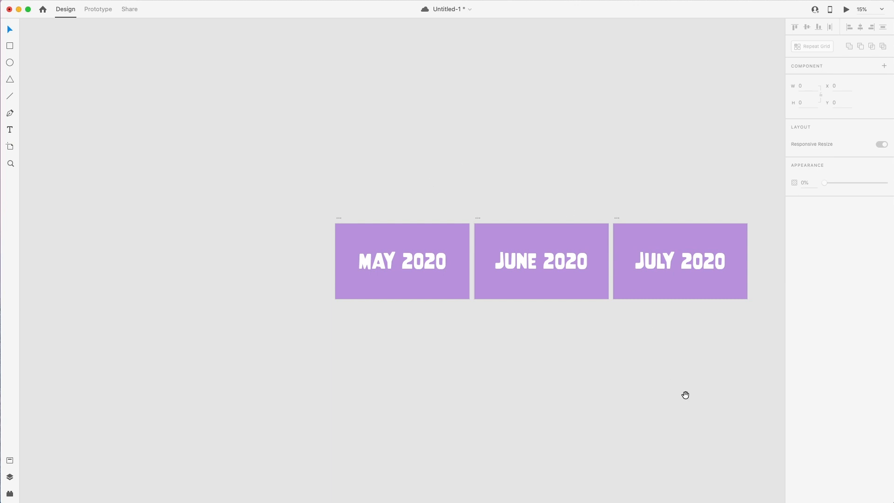
drag(676, 404, 521, 272)
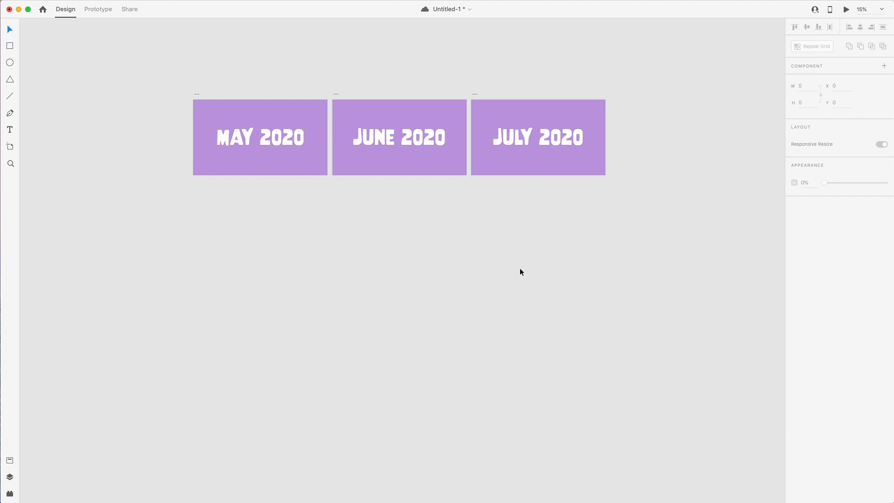
key(super+s)
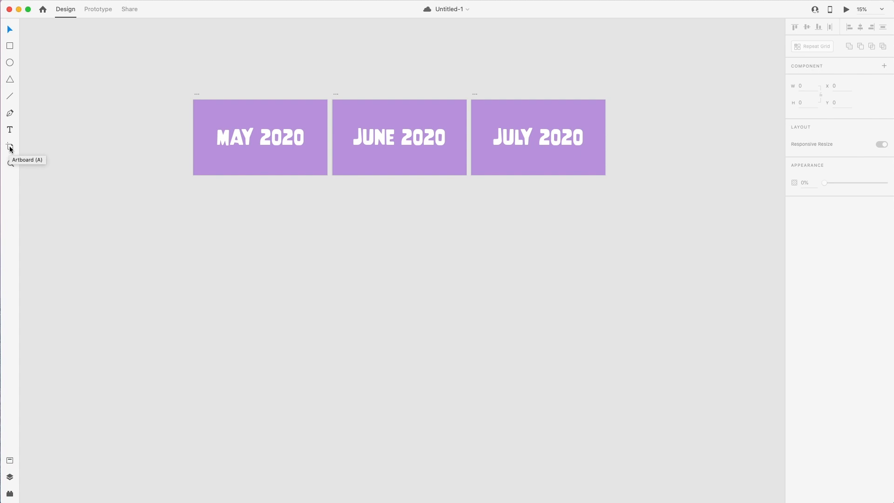
- Add a Web 1920 artboard and place it directly below the May 2020 header at X 0, Y 1330
key(a)
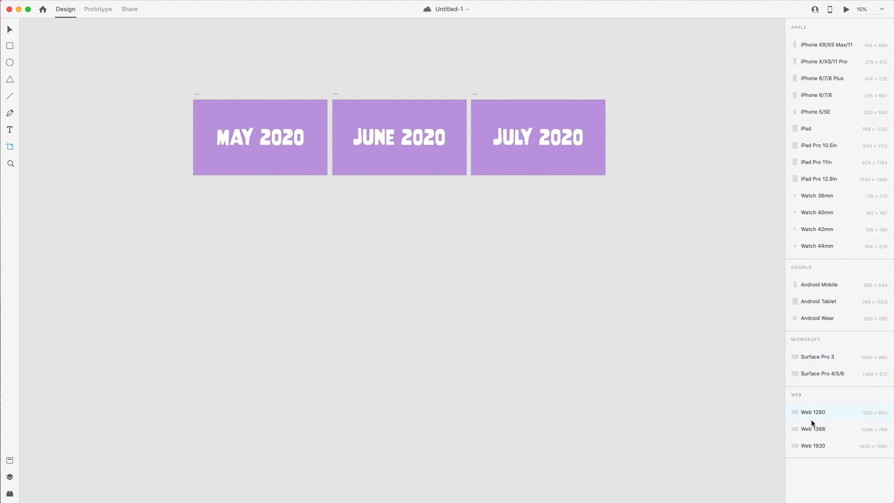
click(814, 446)
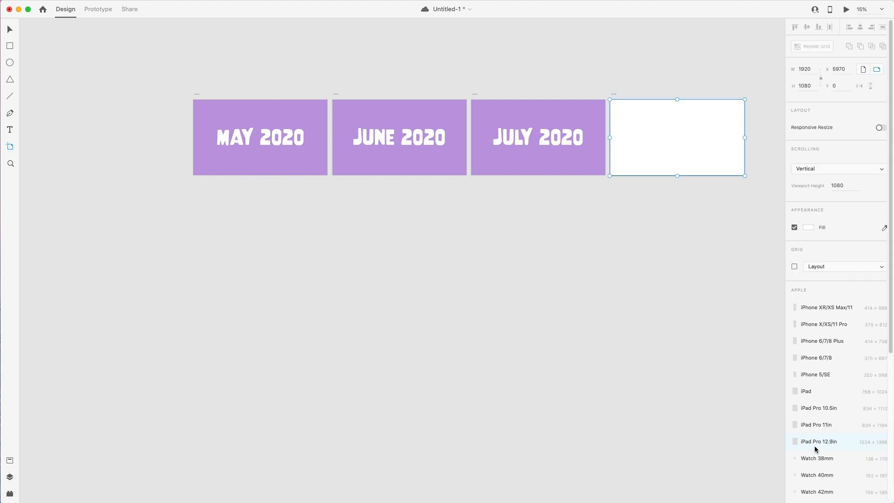
key(v)
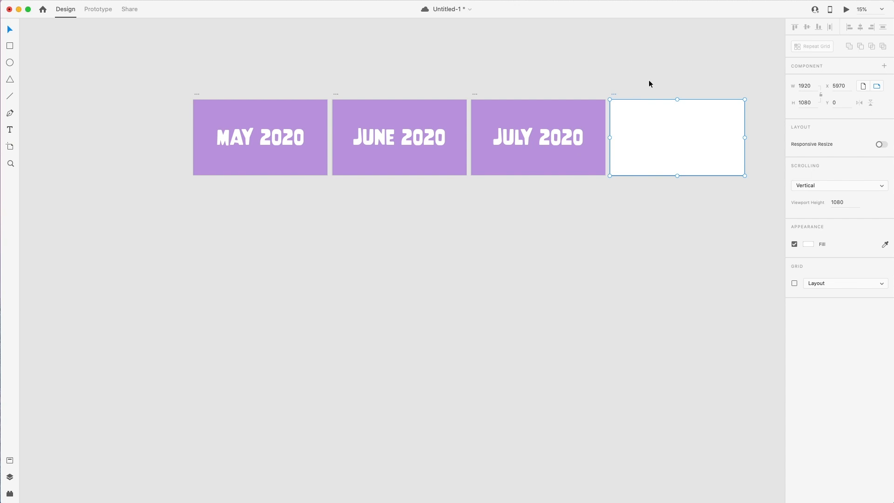
drag(620, 102, 203, 192)
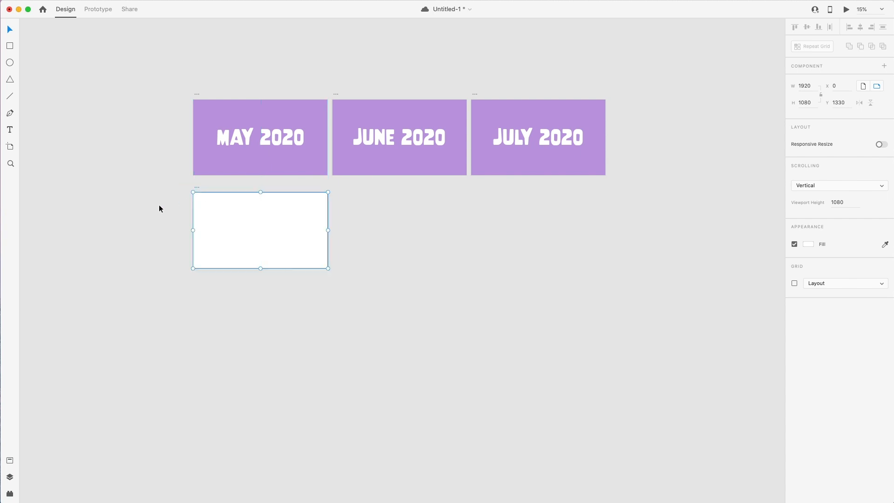
- Duplicate the blank artboard and place the copy directly below it at X 0, Y 2660
click(127, 213)
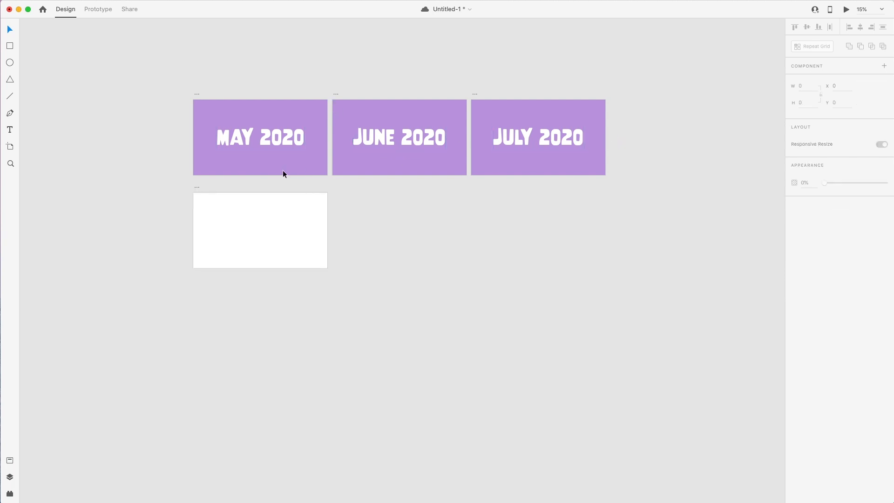
click(249, 203)
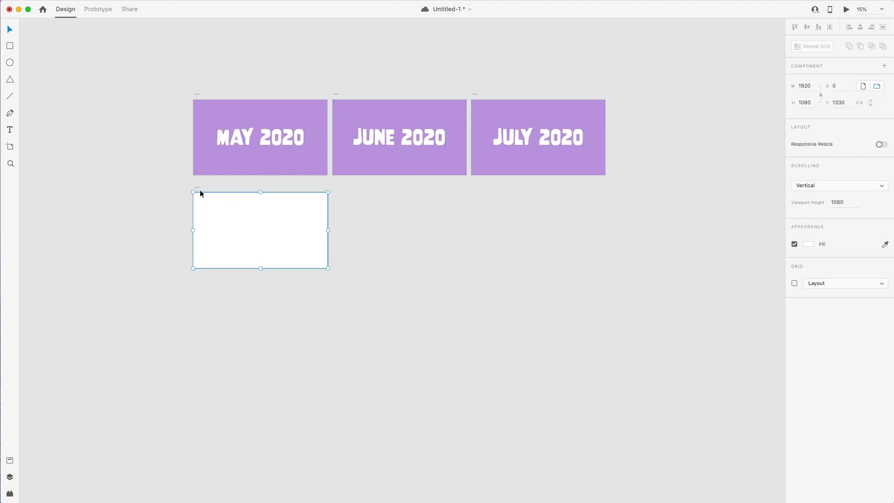
drag(200, 191, 259, 304)
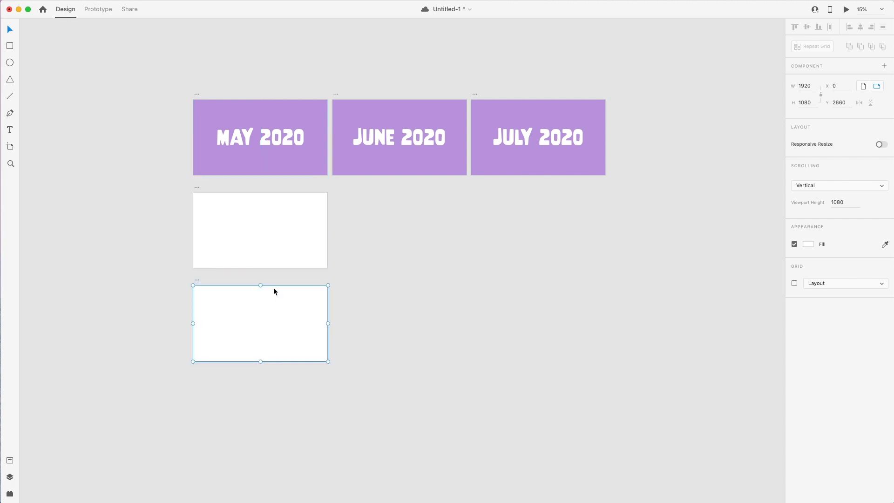
- Delete the lower of the two blank artboards under the May 2020 header
key(Delete)
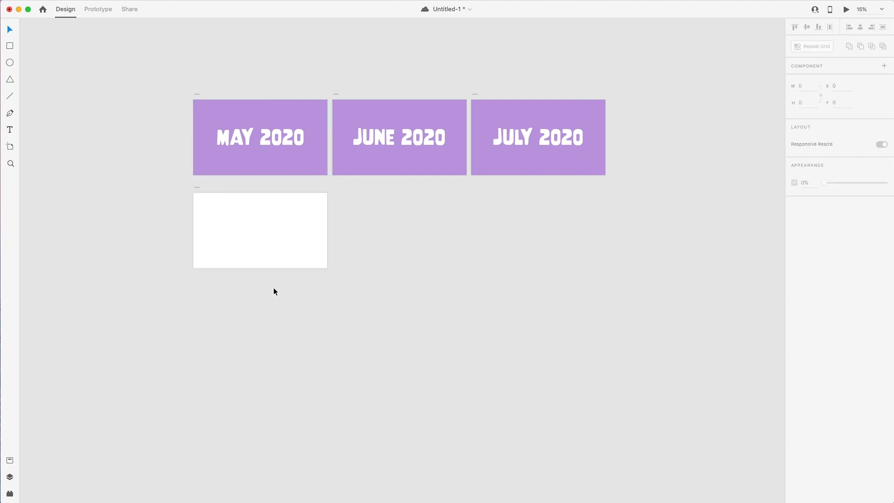
- Rename the remaining blank artboard "Adobe XD Introduction" and save the document
click(196, 187)
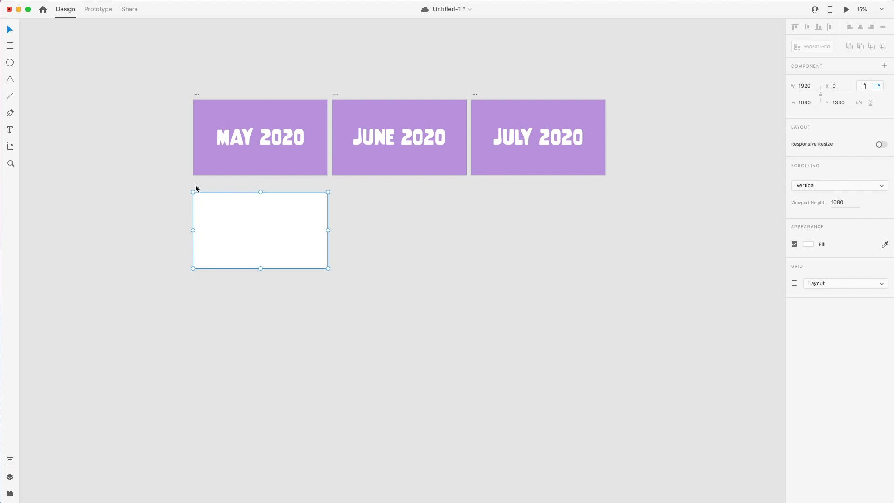
key(super+3)
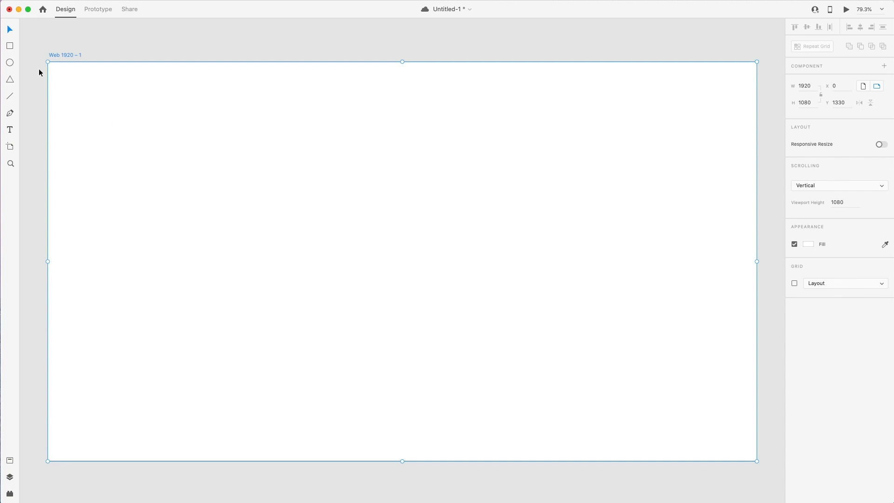
double_click(55, 56)
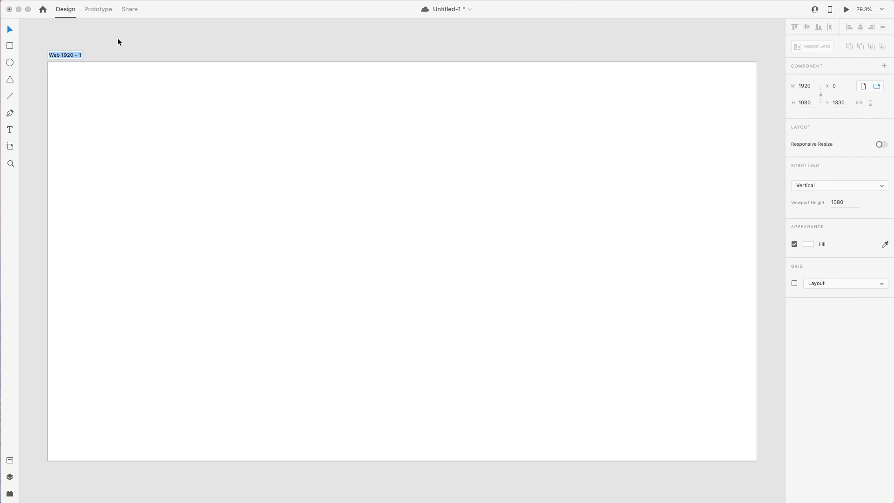
text(Adobe XD Introduction)
key(Return)
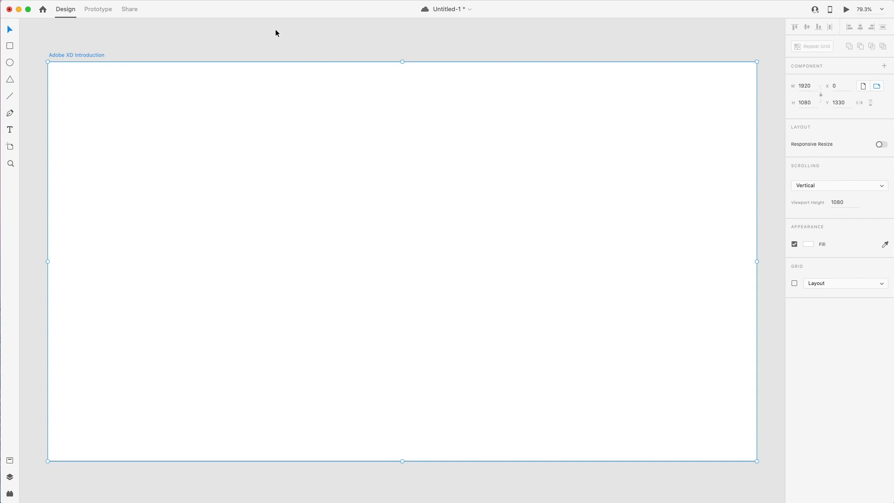
key(super+s)
- Open the CC Libraries in a smaller window and look through the CodeMonkey library's graphics for a background
click(42, 0)
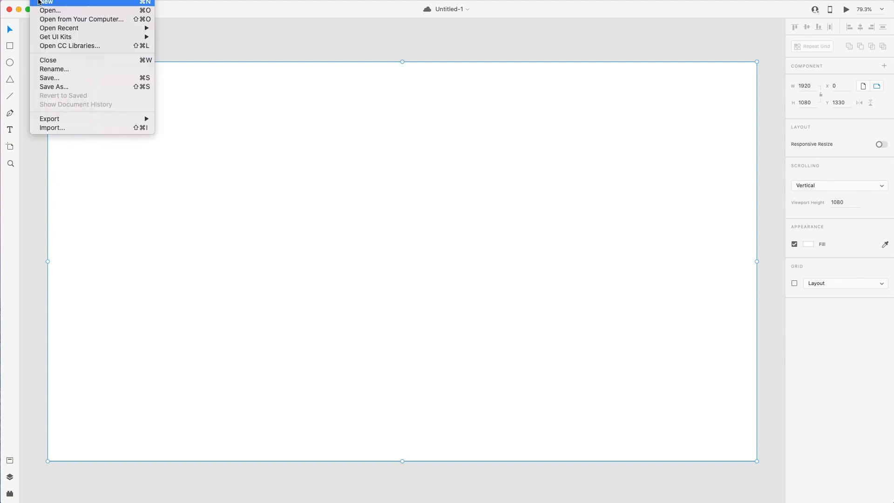
click(91, 45)
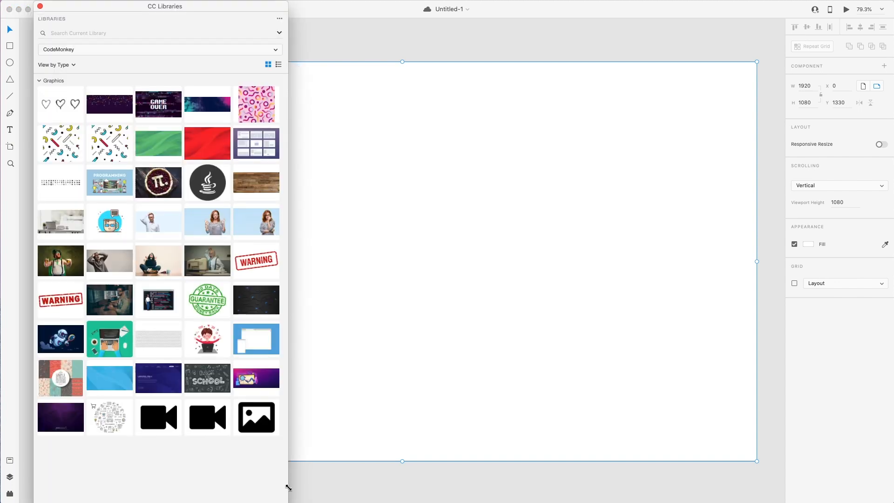
drag(285, 487, 275, 459)
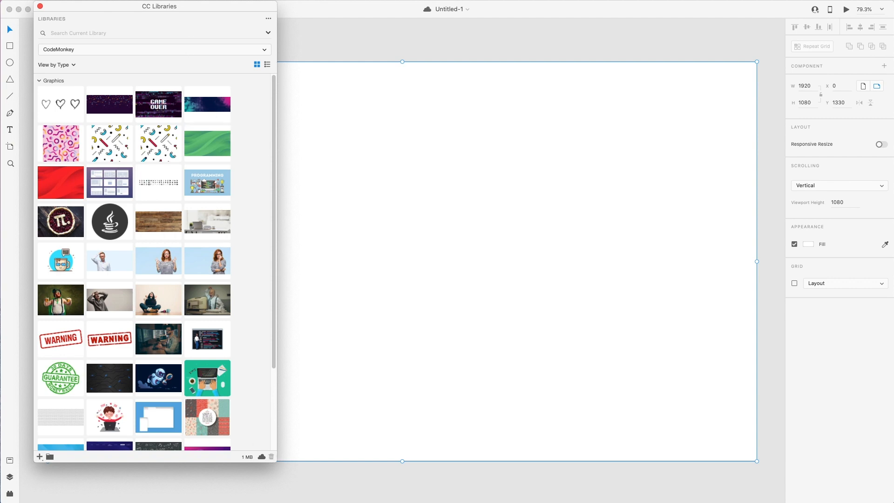
drag(214, 6, 217, 12)
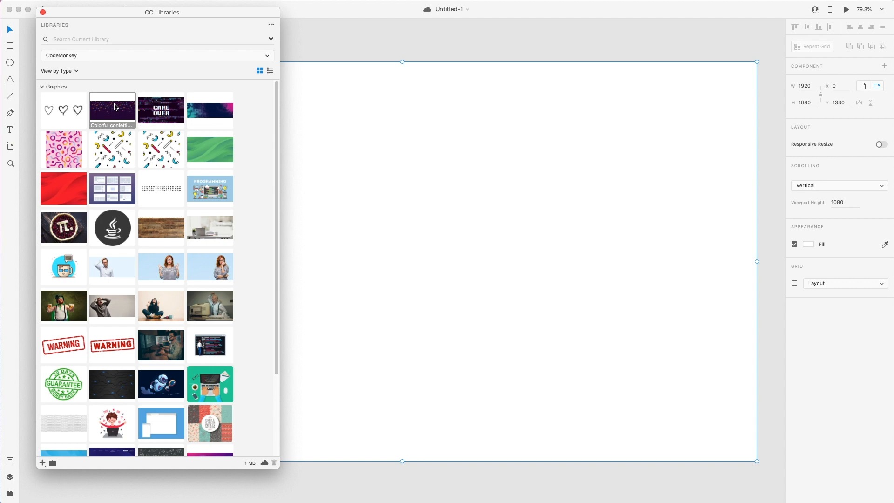
mouse_move(116, 108)
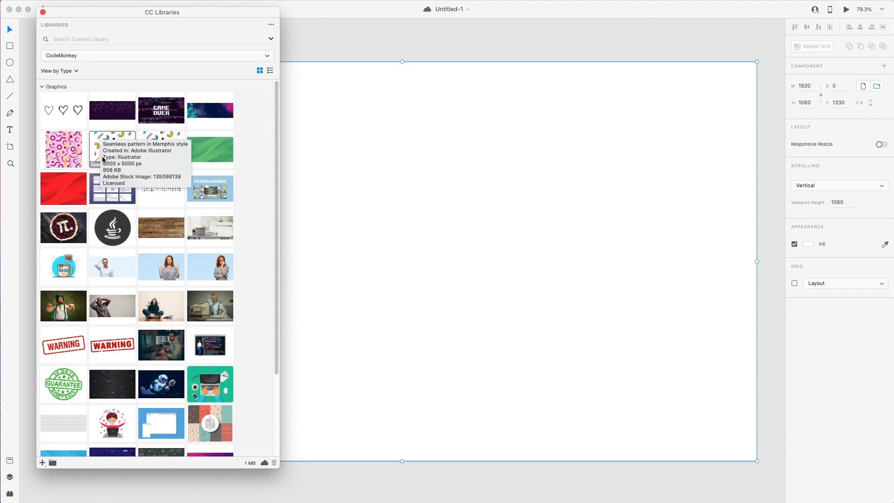
scroll(105, 172, down, 4)
scroll(104, 174, down, 1)
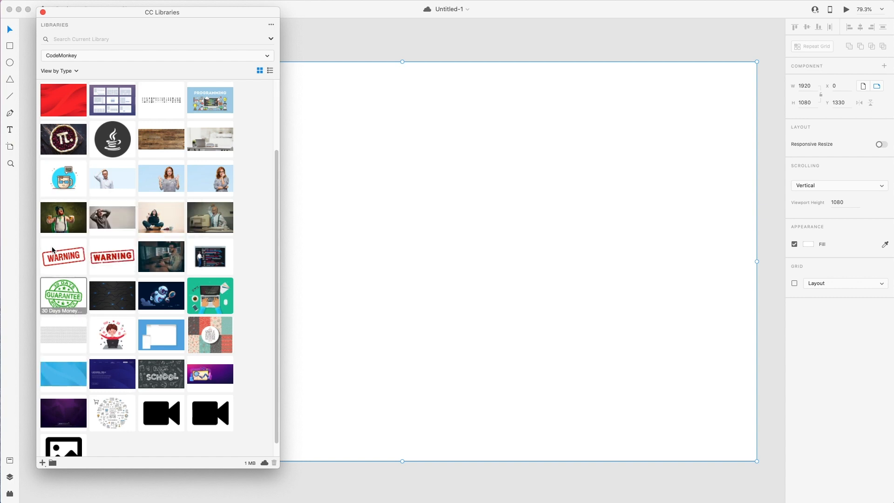
scroll(52, 250, up, 4)
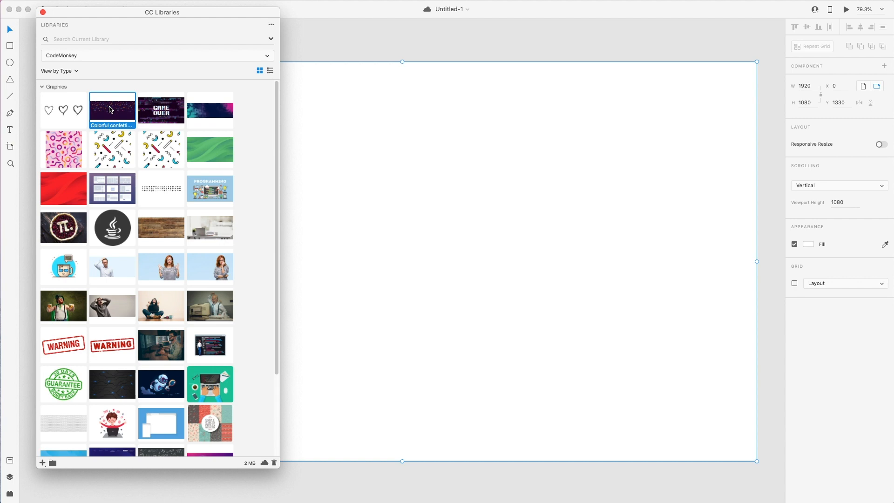
- Place a copy of the colorful confetti graphic from the CodeMonkey library on the artboard and close the libraries window
double_click(111, 110)
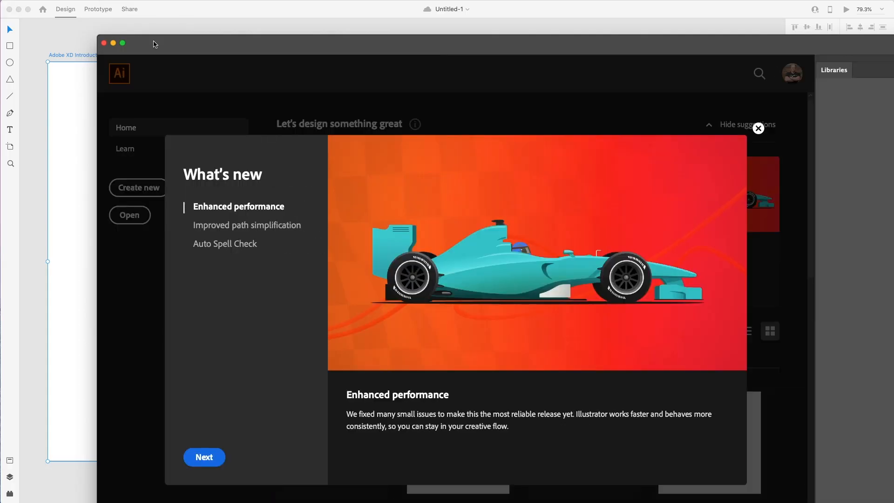
key(super+Tab)
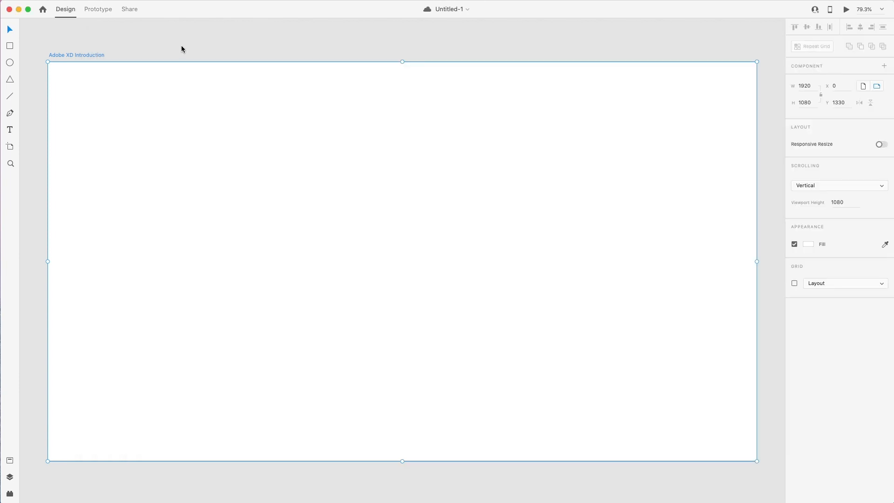
key(super+shift+l)
right_click(115, 101)
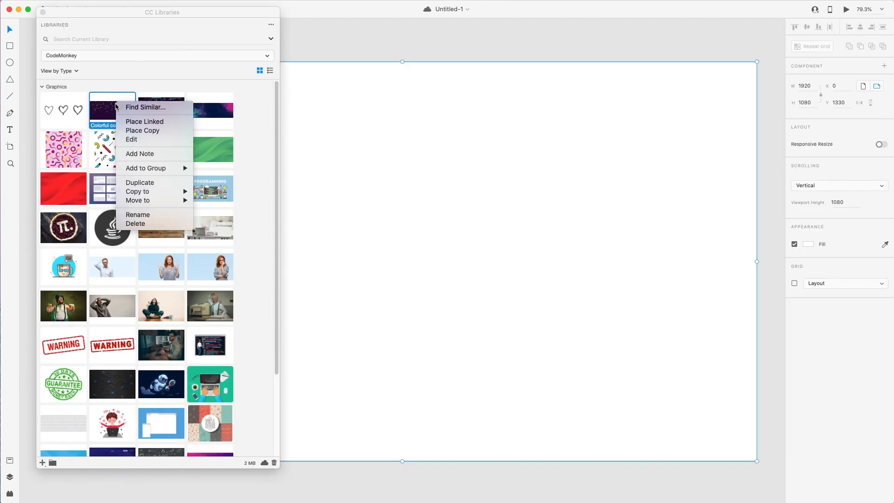
click(142, 130)
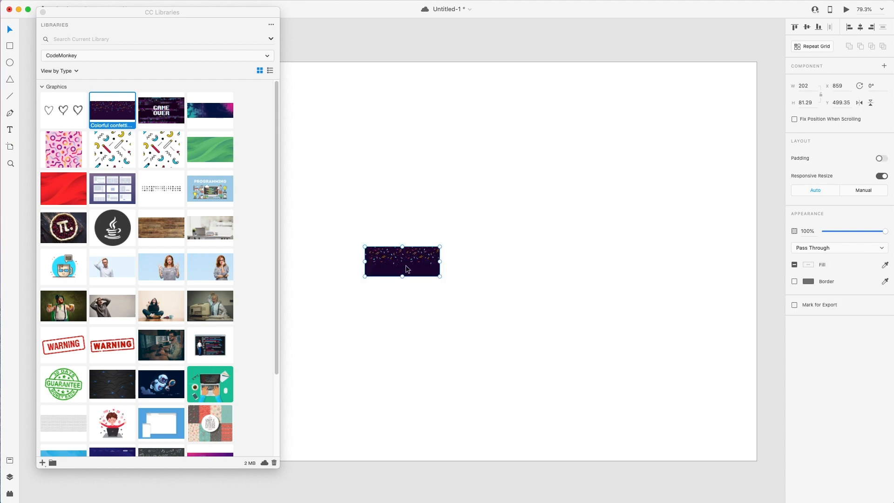
drag(406, 265, 404, 196)
click(362, 156)
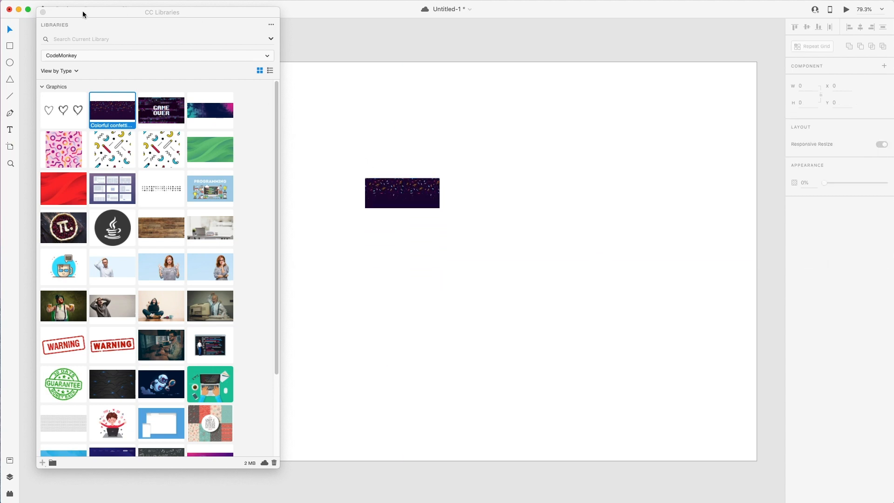
click(43, 12)
- Enlarge the confetti graphic to cover the whole Adobe XD Introduction artboard and save the document
drag(398, 207, 756, 461)
click(622, 50)
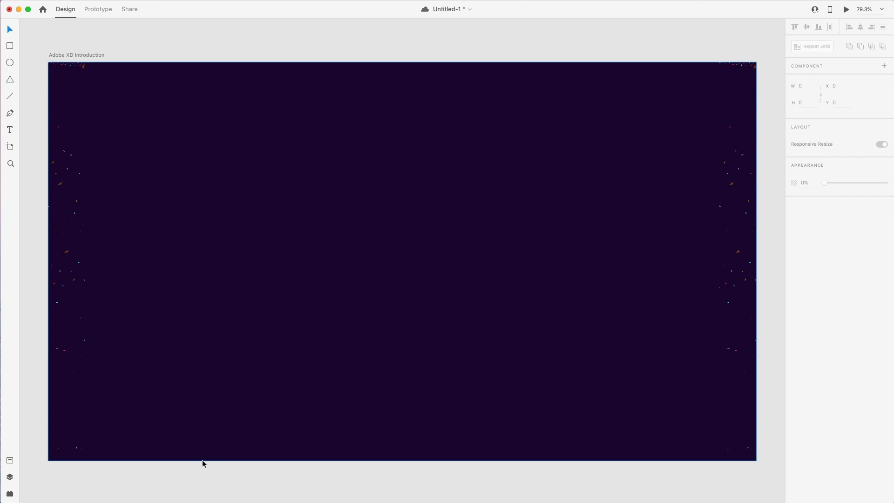
key(super+s)
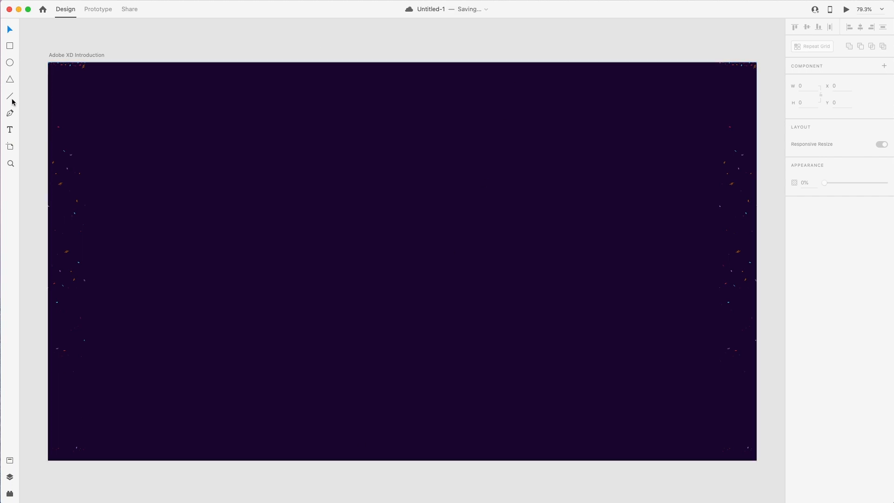
- Draw a closed four-point Pen shape through the artboard's two left corners, its bottom edge at about X 1014, and its top-right corner
click(48, 62)
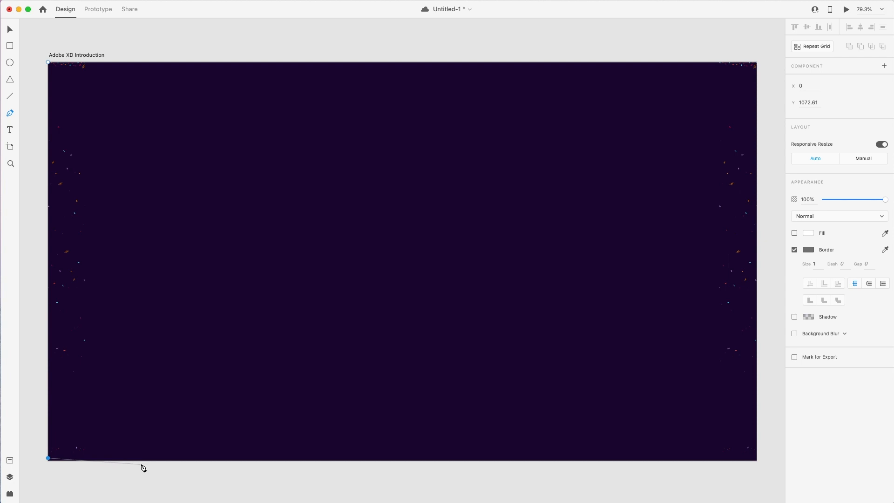
click(48, 459)
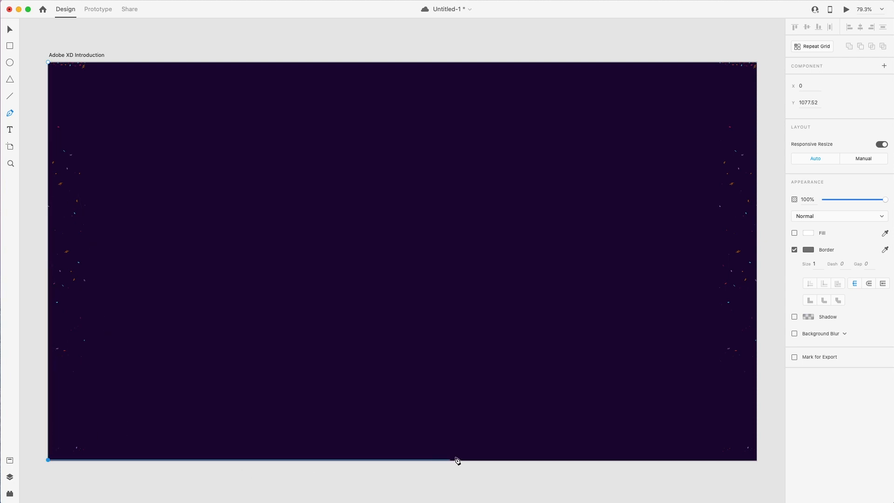
click(422, 461)
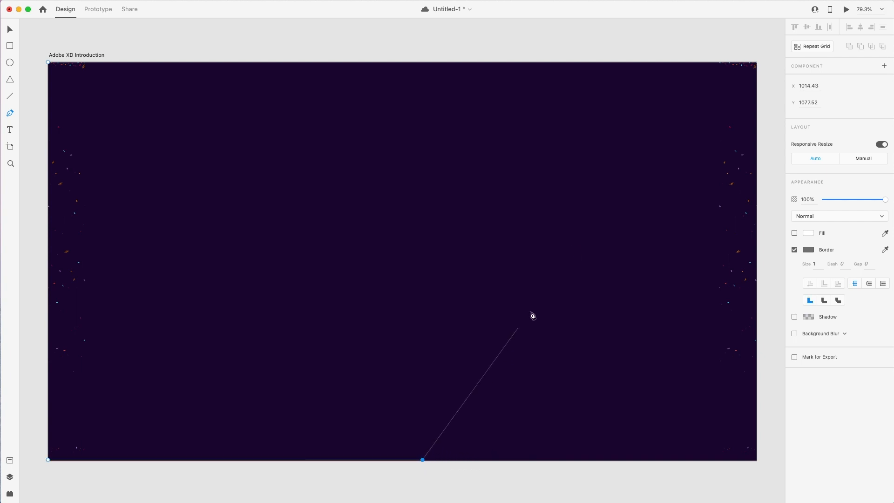
click(757, 64)
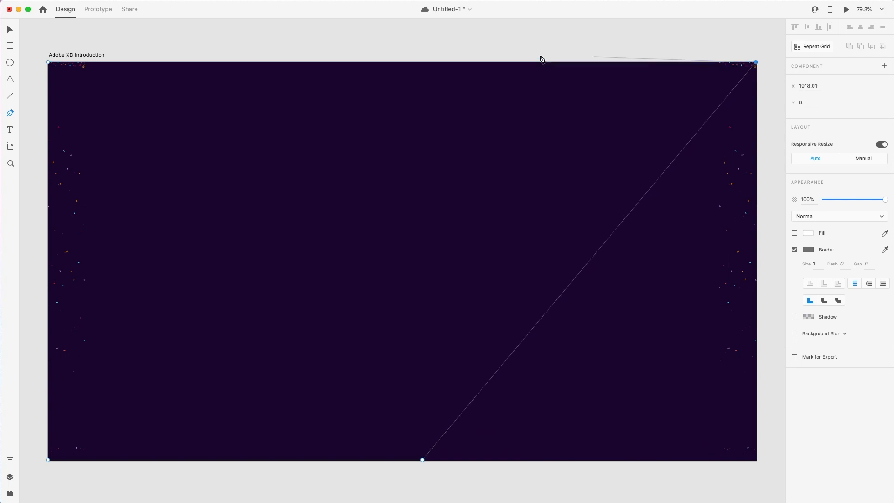
click(48, 63)
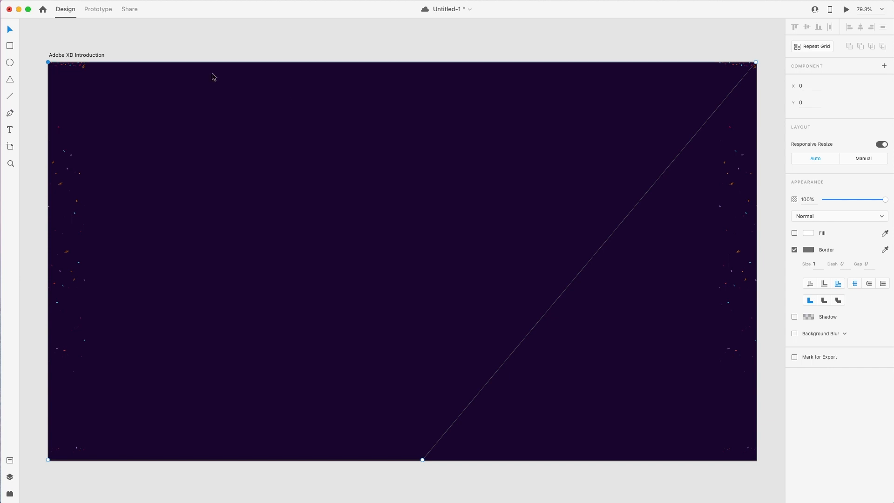
key(Escape)
- Remove the Pen shape's border and turn on its white fill
click(795, 250)
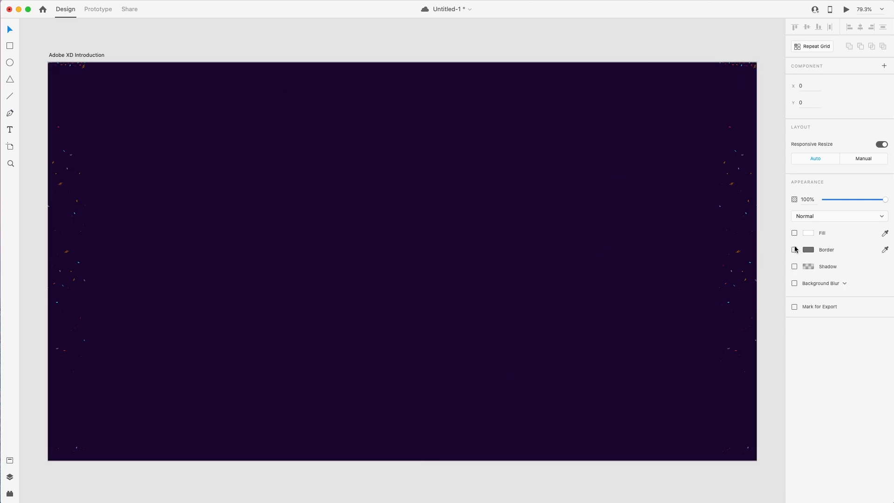
click(794, 233)
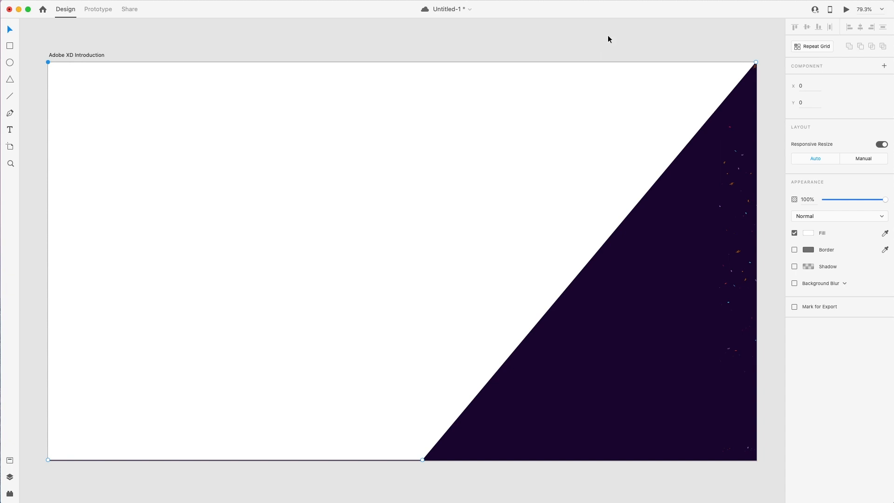
key(Escape)
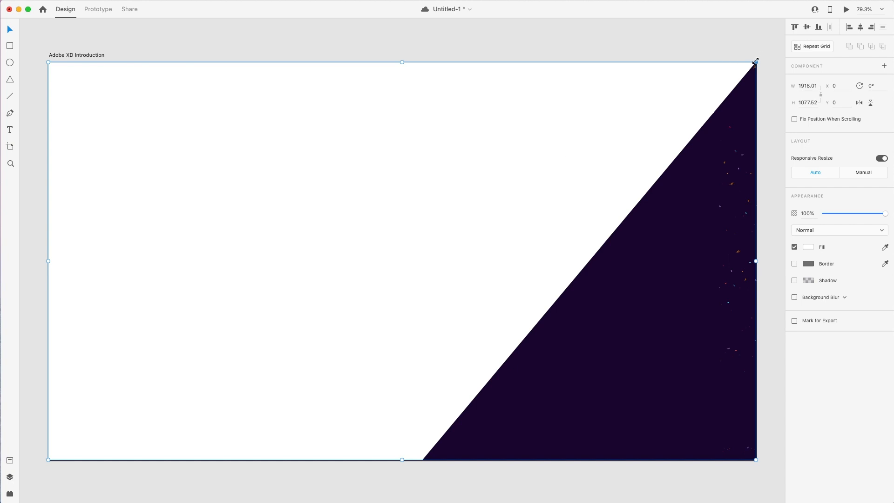
- Narrow the white shape to about 85 percent of the artboard's width and stretch its lower edge to the artboard's bottom
drag(755, 61, 648, 64)
drag(349, 458, 351, 463)
click(374, 492)
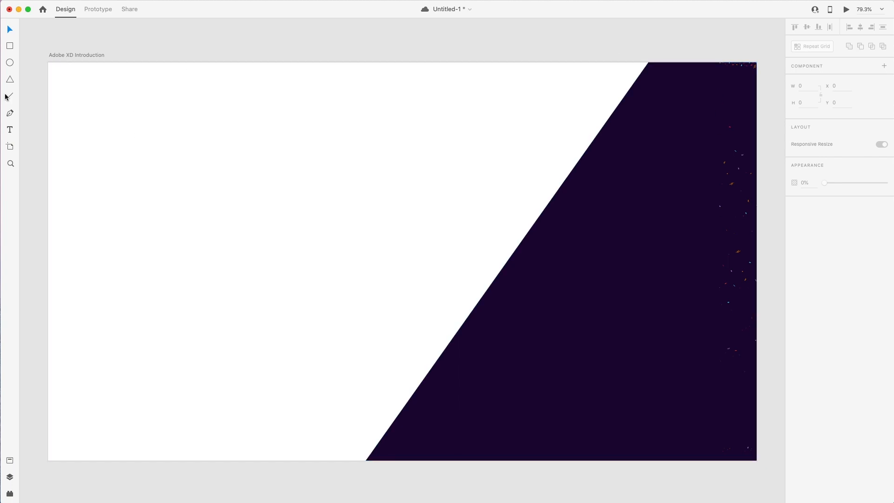
- Draw a rectangle about 1094 × 218 on the upper white area and fill it with the dark purple sampled from the background
click(10, 48)
mouse_move(75, 109)
mouse_down()
mouse_move(446, 191)
mouse_move(477, 188)
mouse_up()
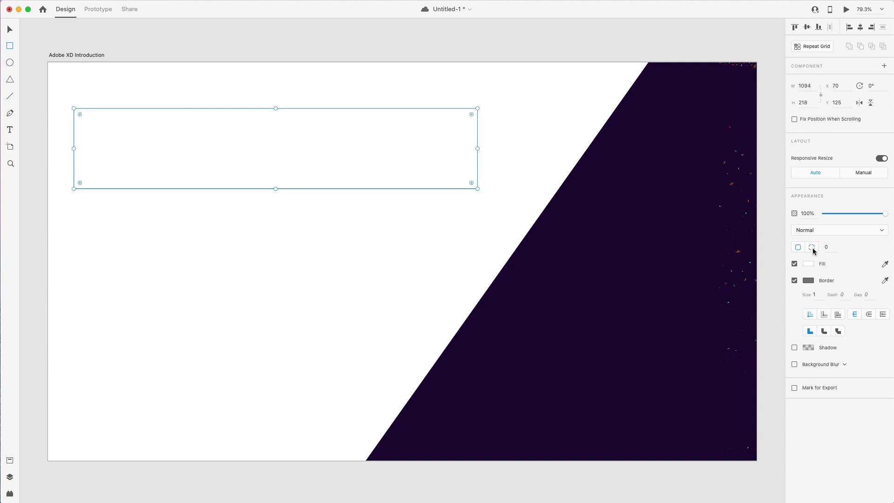
click(809, 265)
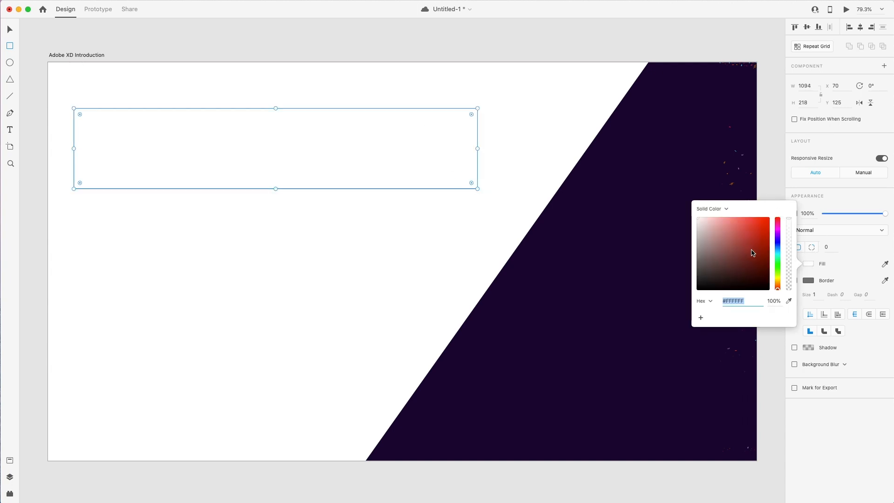
click(885, 264)
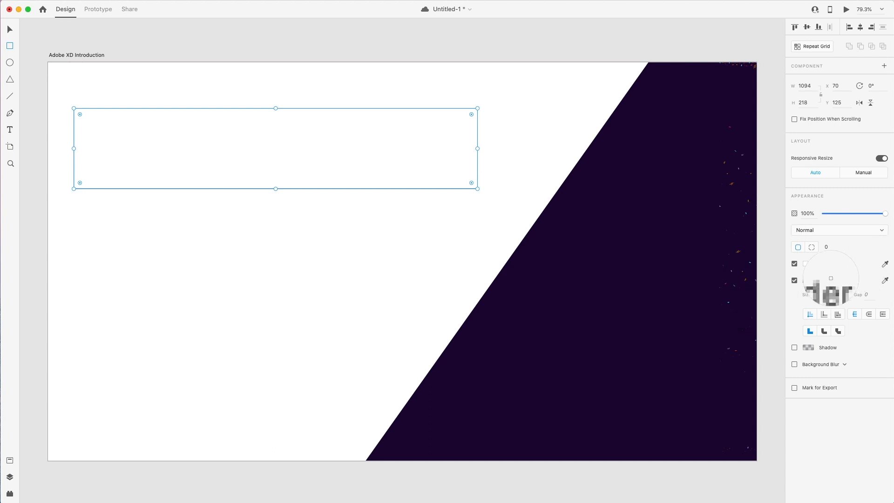
click(619, 273)
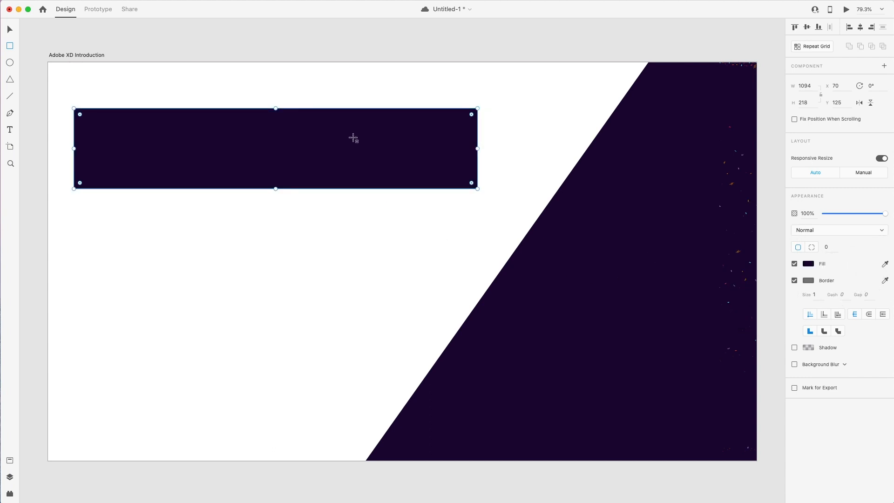
- Move the dark purple rectangle to about X 58, Y 111 and save the document
key(v)
drag(342, 138, 337, 133)
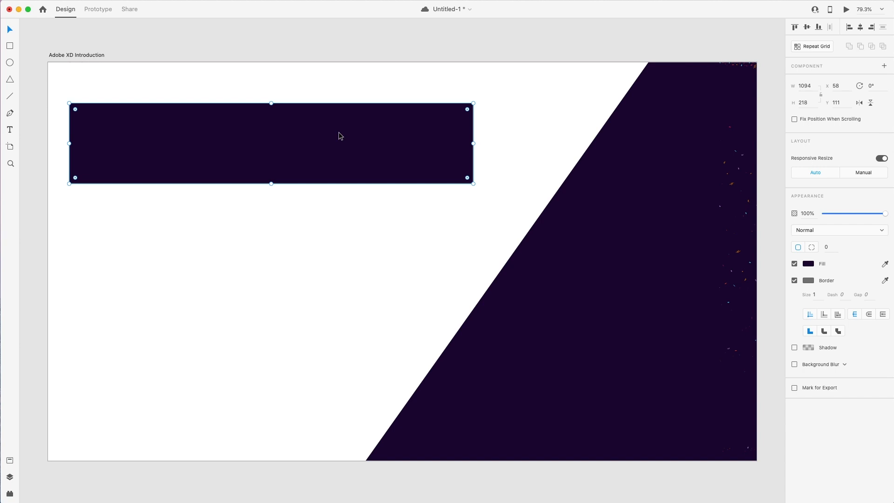
key(super+s)
- Add the text "ADOBE XD" inside the dark purple rectangle, scaled to font size 183 and placed at about X 90, Y 110
click(10, 130)
click(127, 138)
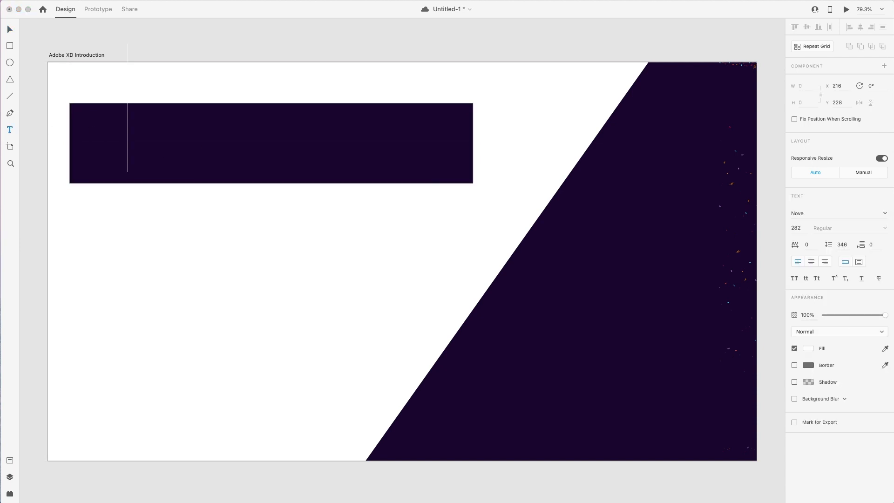
text(ADOBE XD)
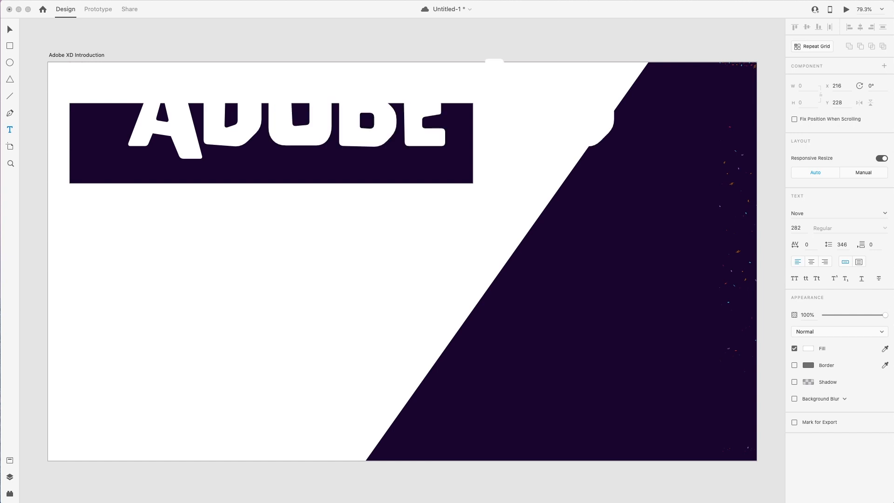
click(9, 30)
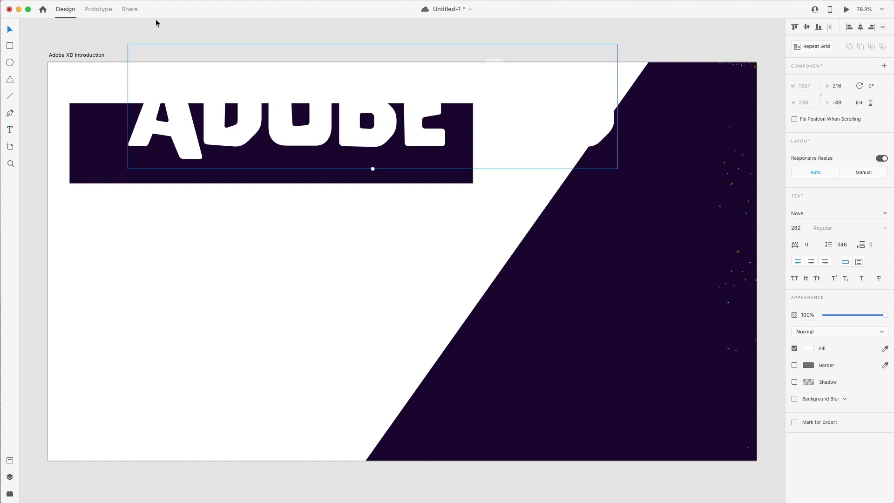
drag(373, 170, 371, 146)
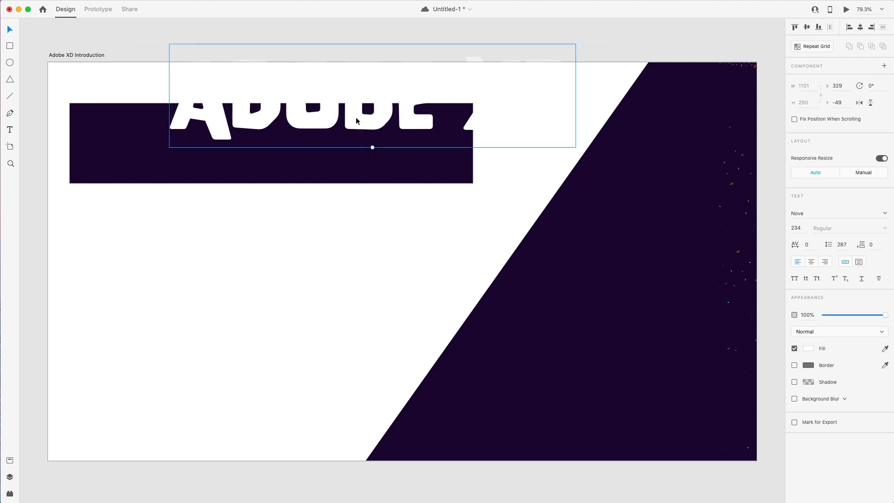
drag(314, 121, 234, 163)
- Narrow the dark purple rectangle behind ADOBE XD to a width of about 946
click(411, 149)
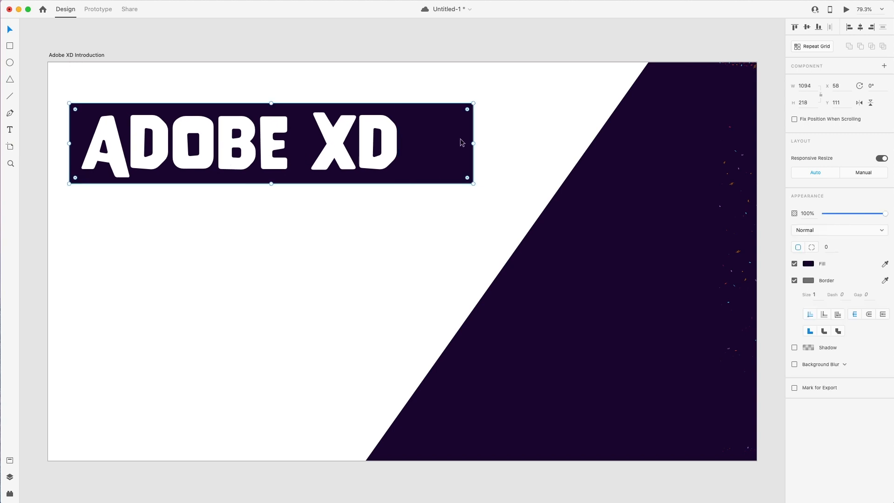
drag(473, 144, 419, 145)
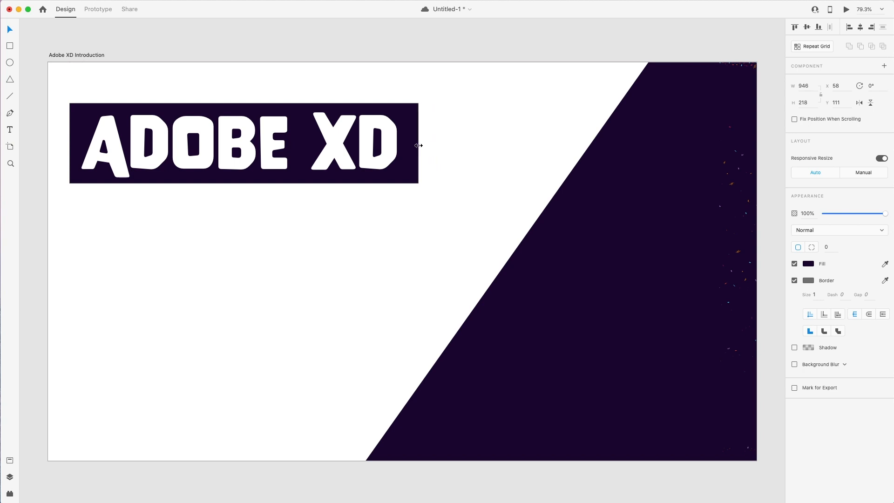
click(459, 143)
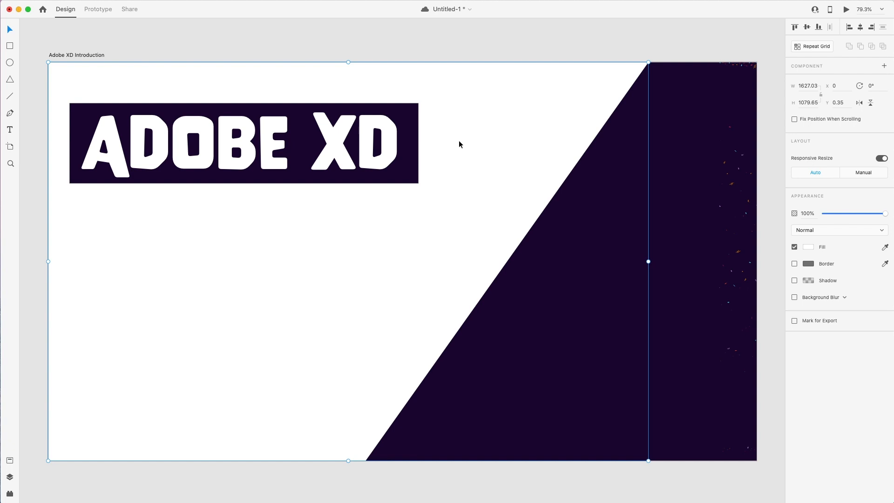
click(392, 32)
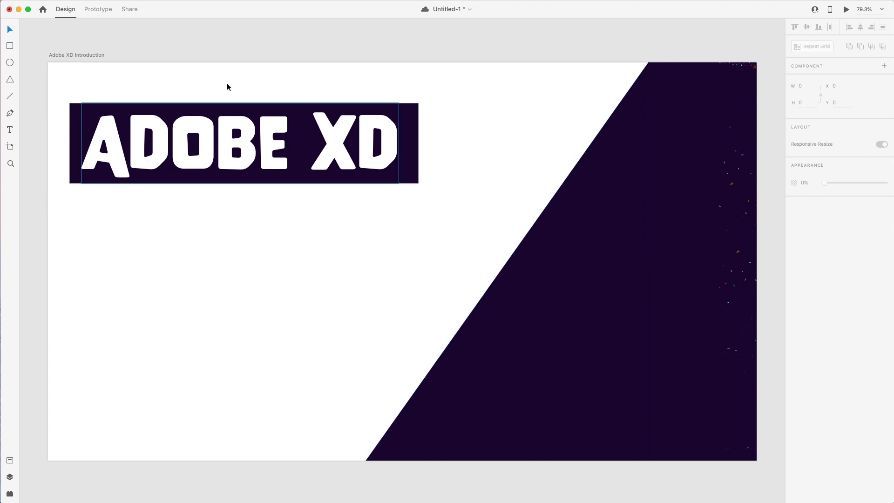
- Try moving the white angled shape up toward the artboard's upper-left corner and undo the move
click(627, 223)
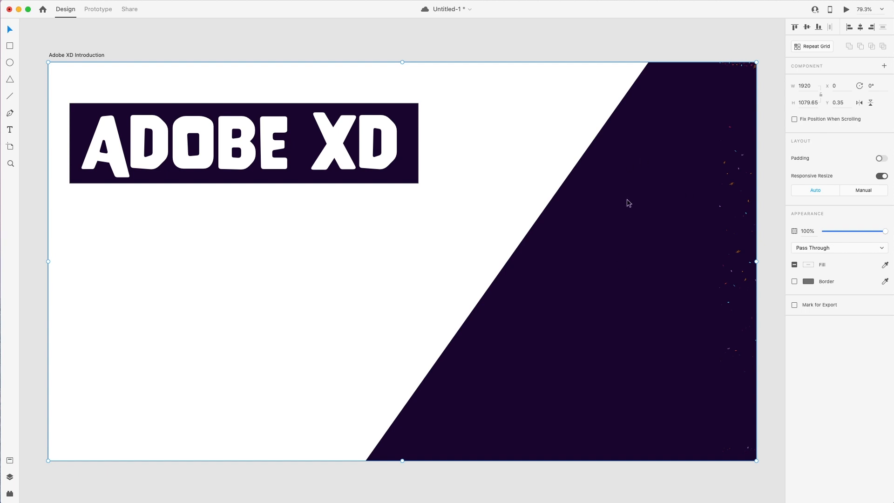
double_click(529, 105)
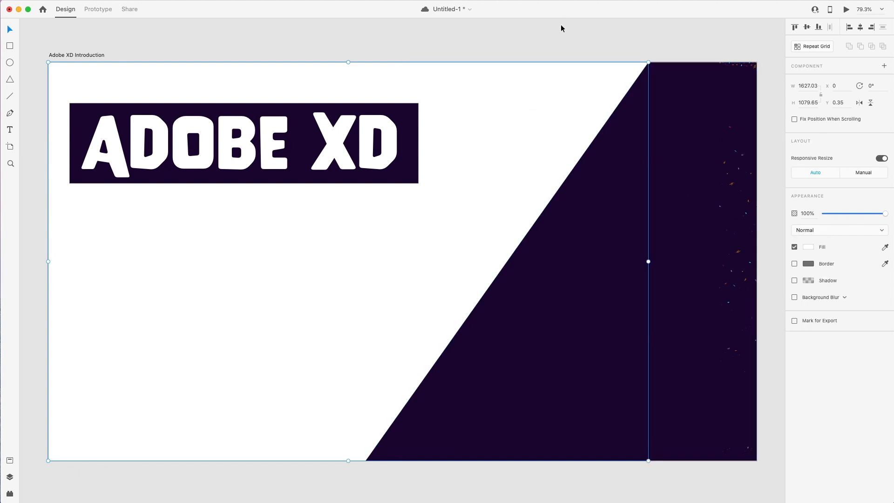
click(671, 85)
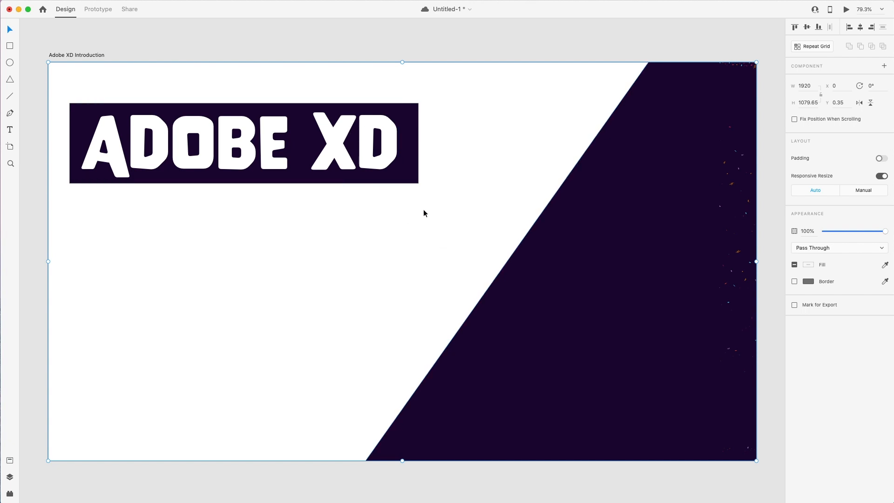
drag(424, 211, 369, 144)
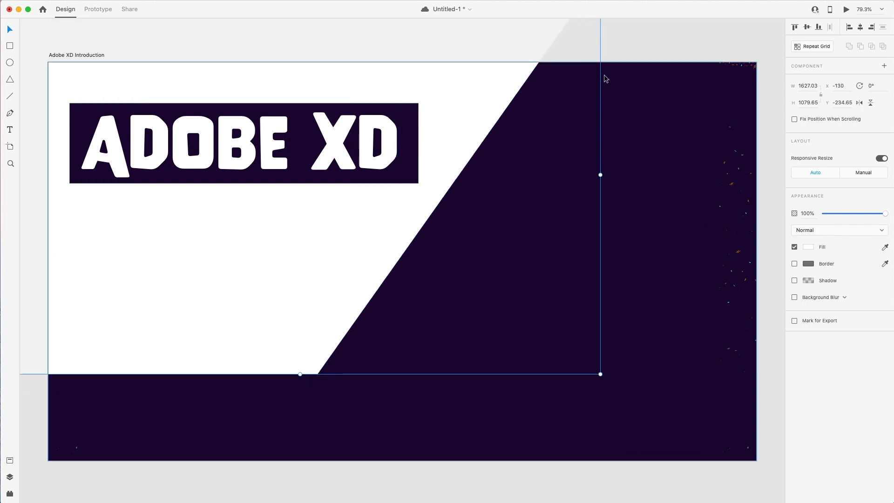
key(super+z)
- Lock the white angled shape and the dark background group on the Adobe XD Introduction artboard
right_click(569, 94)
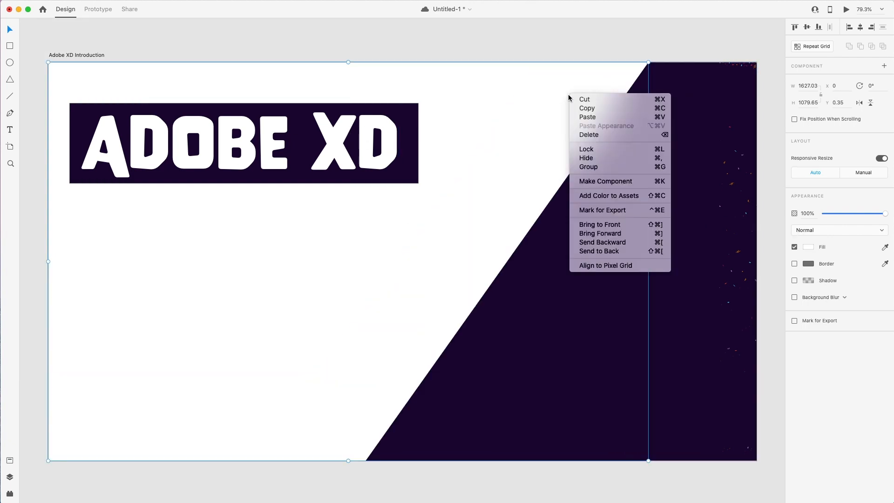
click(586, 151)
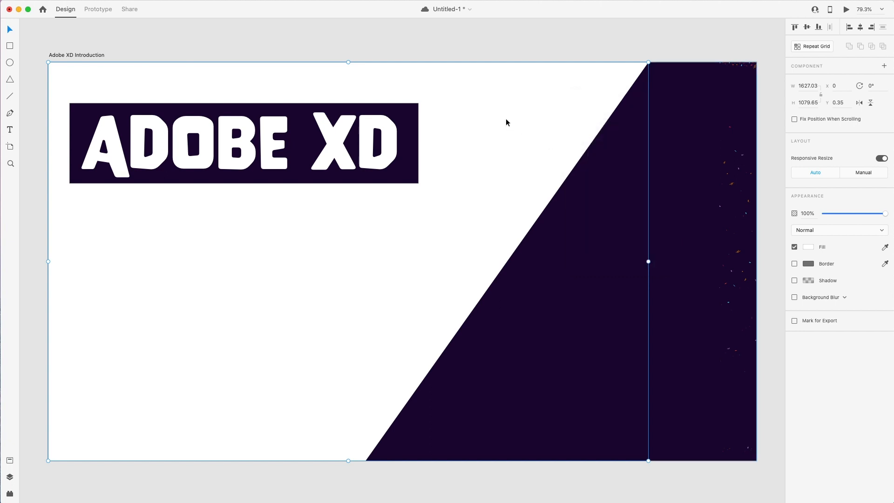
key(super+a)
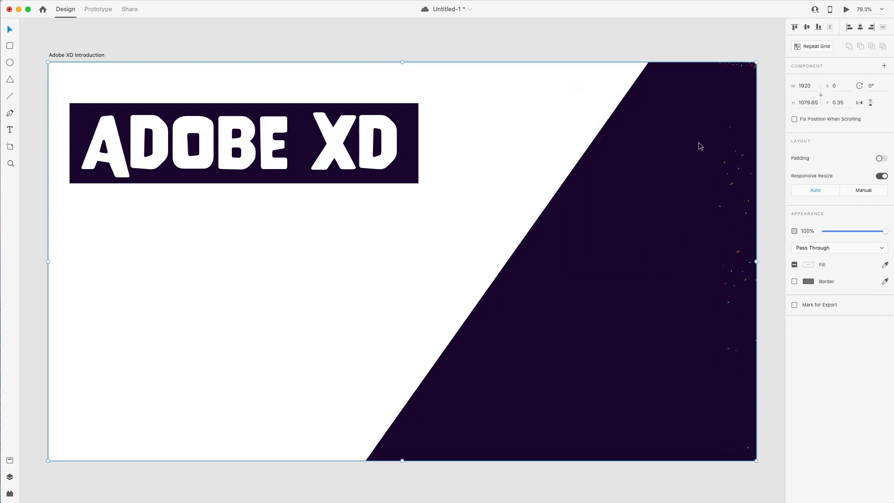
key(super+l)
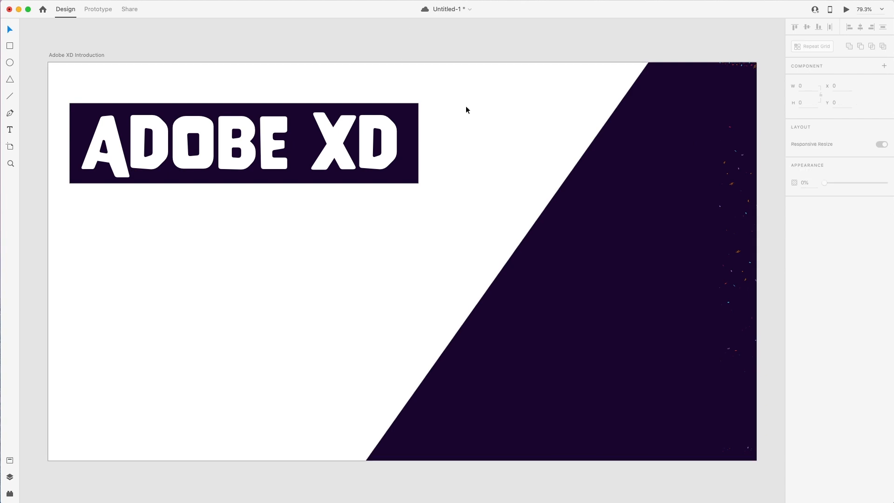
- Test the locks by trying to move the background and area-selecting the ADOBE XD text with its rectangle
drag(730, 218, 557, 311)
click(489, 187)
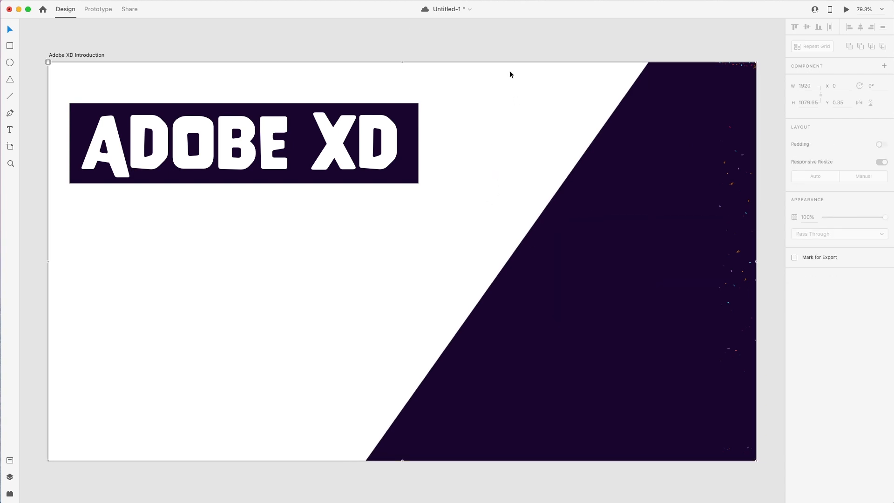
drag(36, 92, 485, 185)
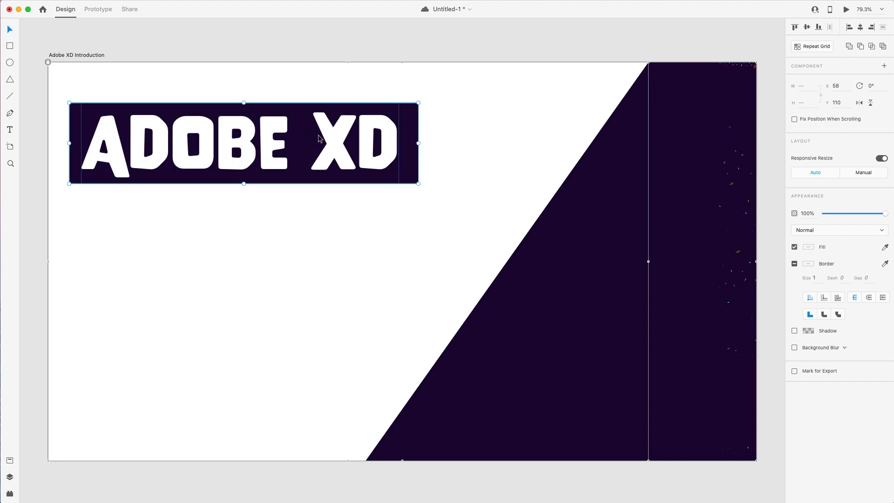
click(326, 57)
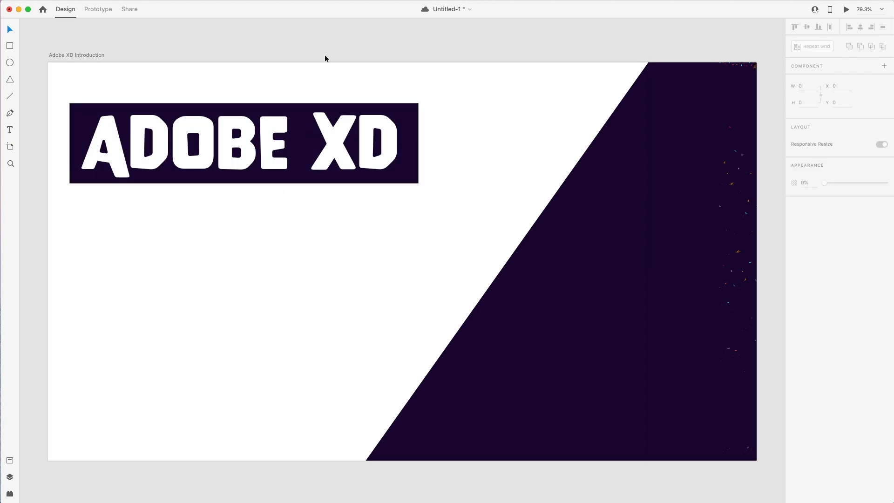
- Duplicate the ADOBE XD text together with its rectangle about 258 px below the original
click(92, 117)
shift+click(75, 114)
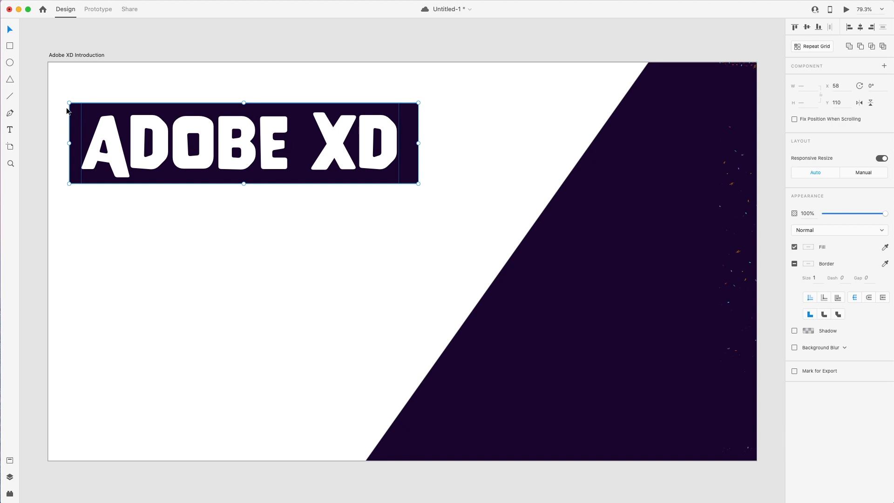
drag(114, 111, 114, 205)
- Change the upper title text to "INTRODUCTION"
double_click(121, 222)
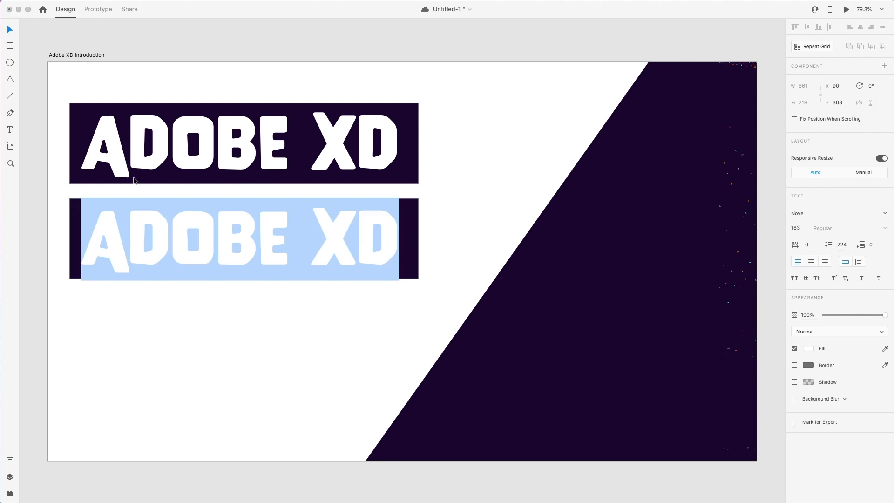
double_click(148, 147)
text(INTRODUCTI)
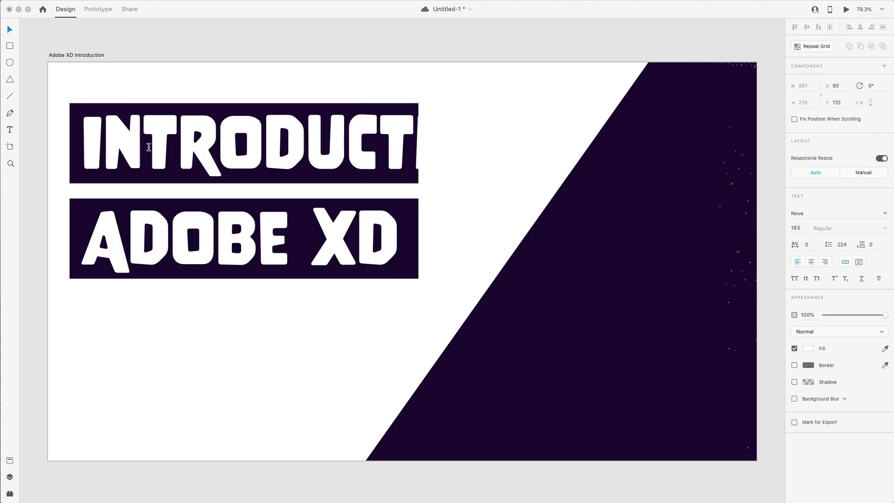
key(Escape)
click(103, 68)
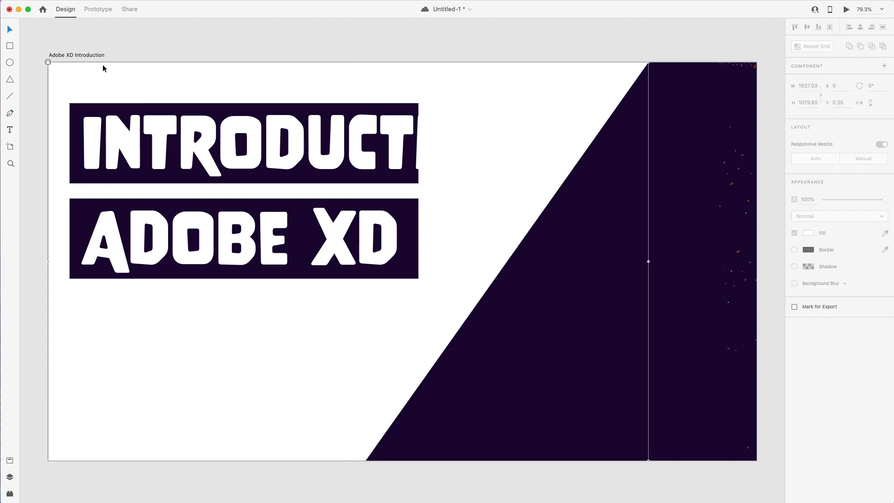
- Widen the upper dark purple rectangle to about 1260 so it extends past the INTRODUCTION text
click(74, 114)
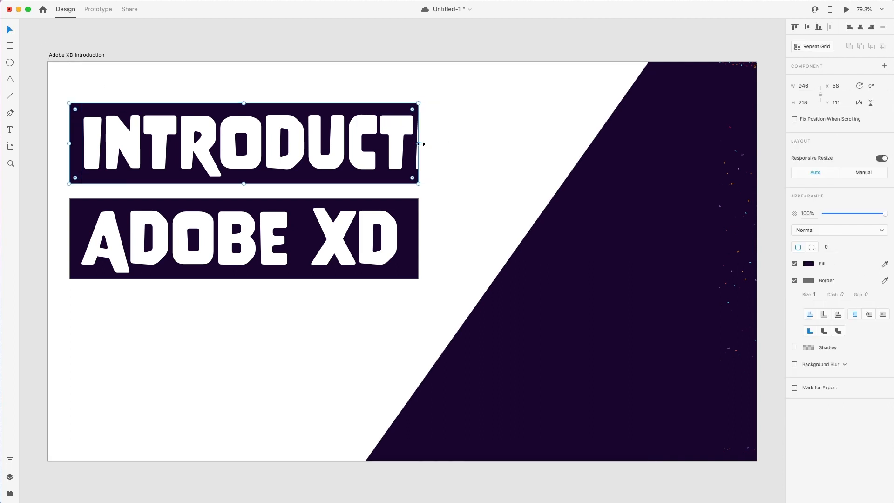
drag(420, 144, 532, 147)
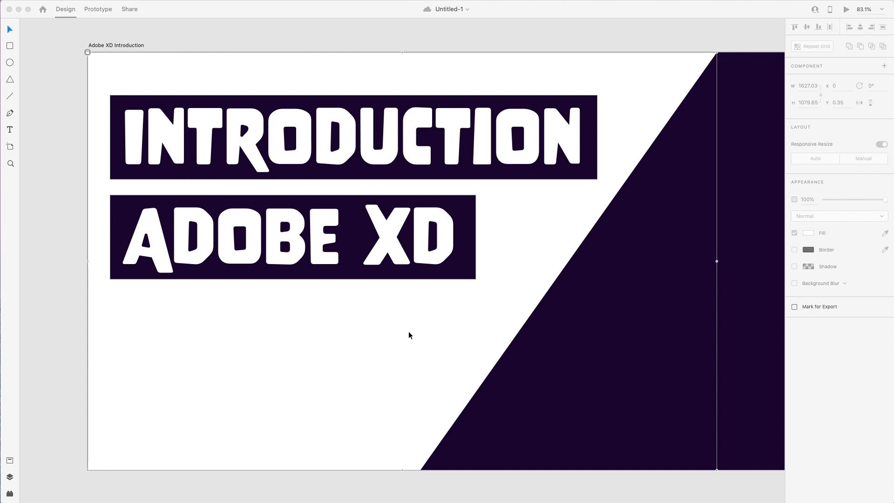
click(466, 335)
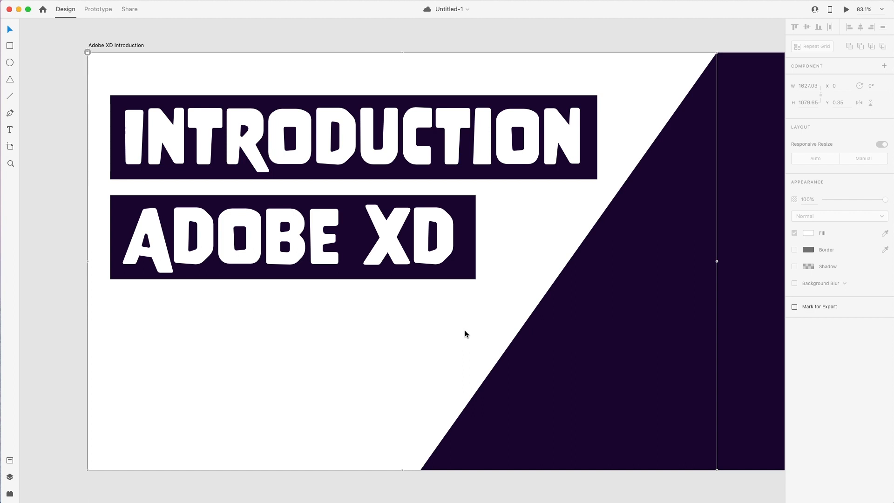
- Review the overall layout of the monthly header artboards, the introduction thumbnail and the images beside it
key(super+minus)
key(super+minus)
key(super+minus)
key(super+minus)
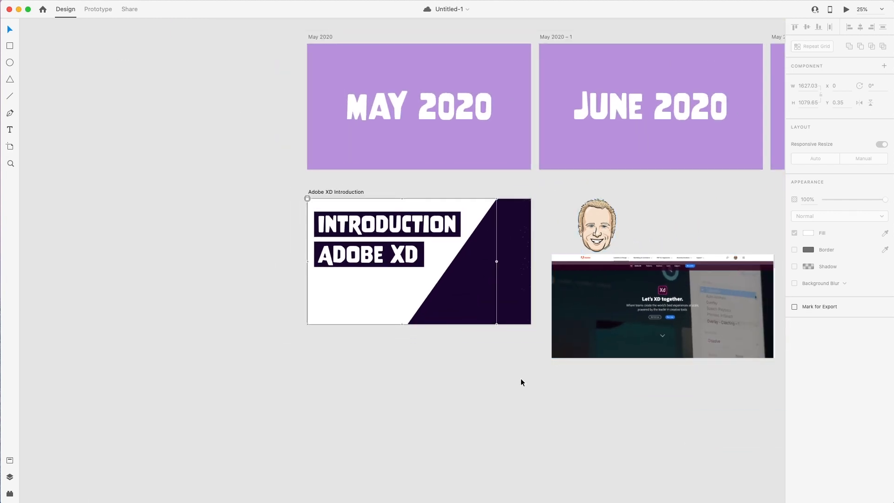
drag(436, 394, 312, 467)
key(super+minus)
key(super+minus)
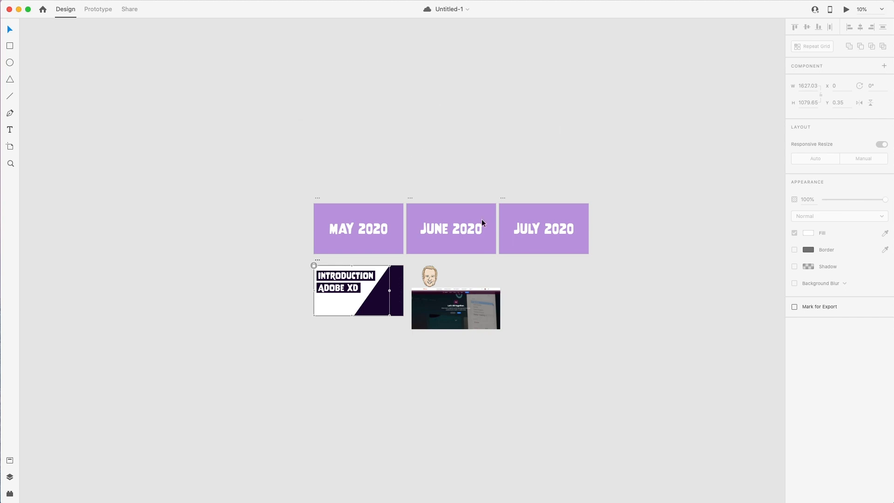
- Move the website screenshot beside the thumbnail to about X 2228, Y 1870 and save the document
drag(440, 294, 446, 299)
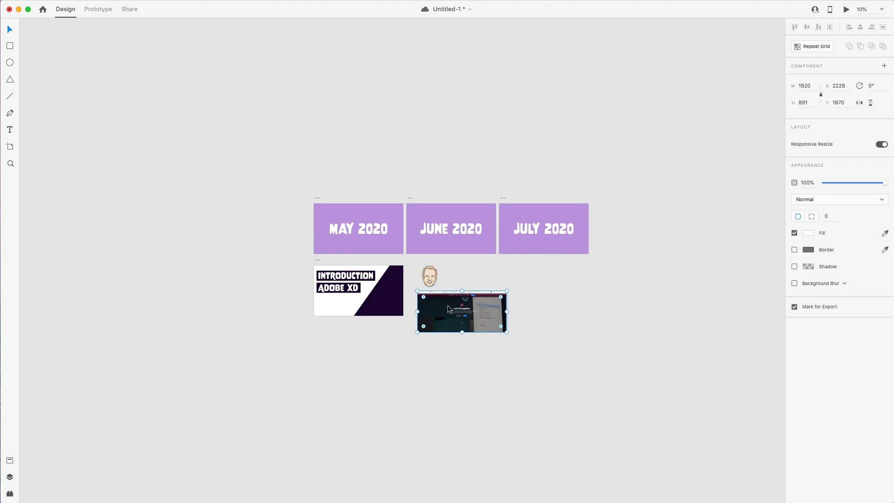
key(super+plus)
key(super+plus)
key(super+plus)
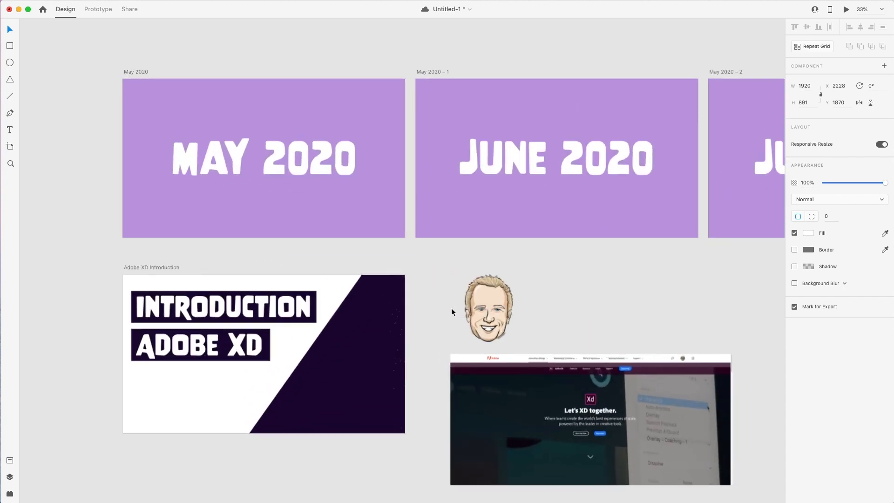
key(space)
drag(432, 261, 451, 195)
scroll(450, 195, down, 1)
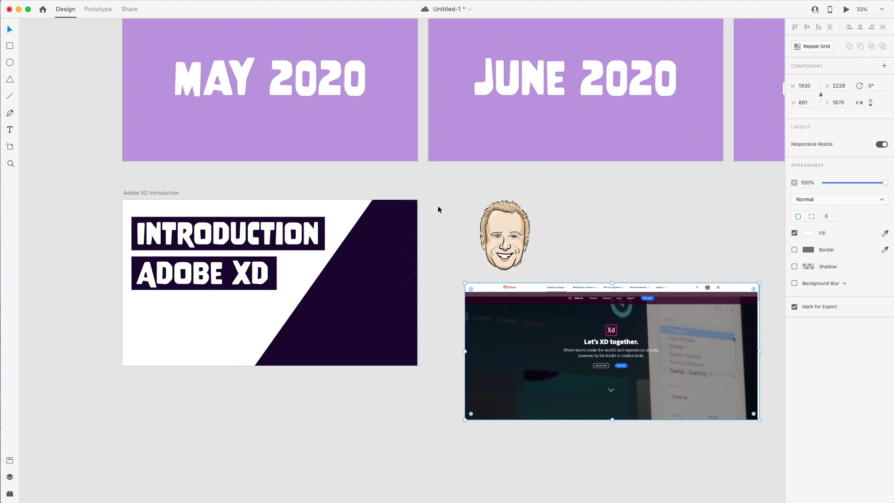
key(super+s)
- Move the website screenshot onto the Adobe XD Introduction artboard and rotate it to 13°
drag(540, 328, 247, 236)
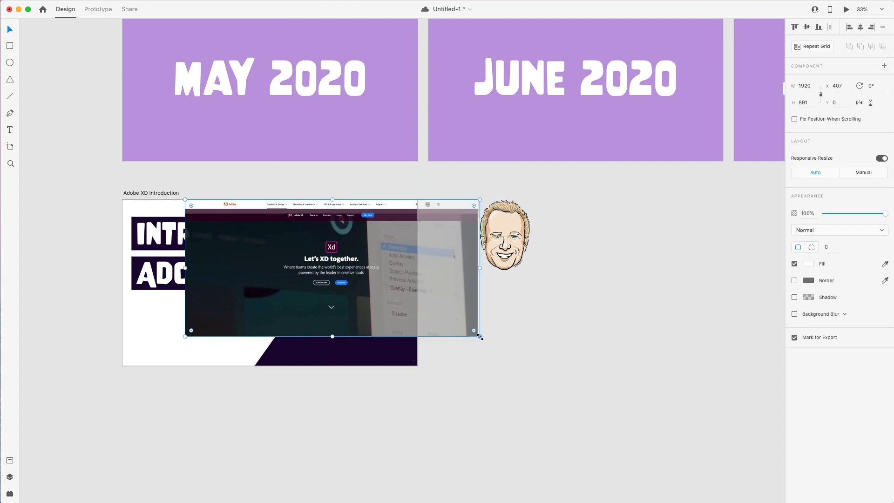
drag(483, 338, 483, 386)
drag(378, 294, 409, 320)
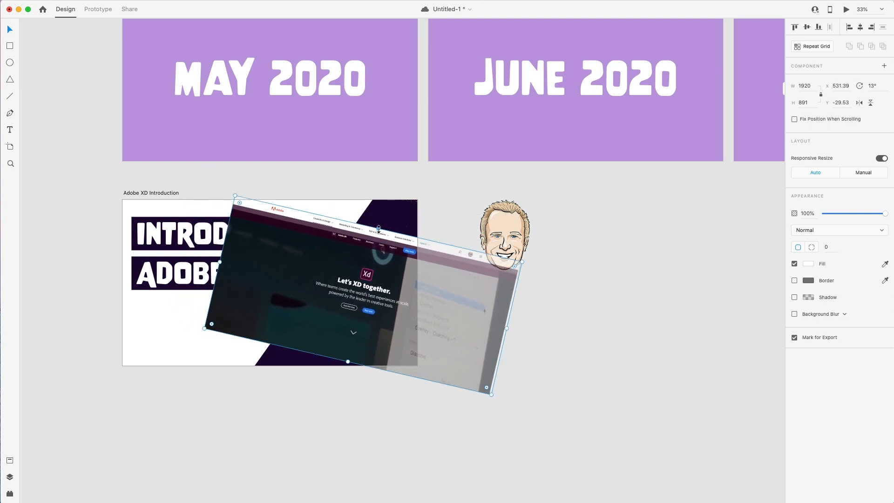
- Enlarge the rotated website screenshot to about 3062 × 1421
drag(379, 229, 388, 185)
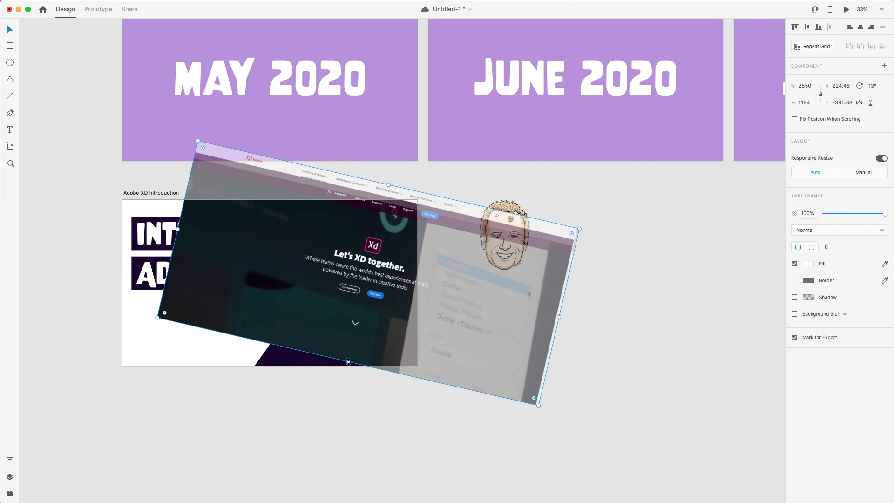
drag(348, 362, 342, 398)
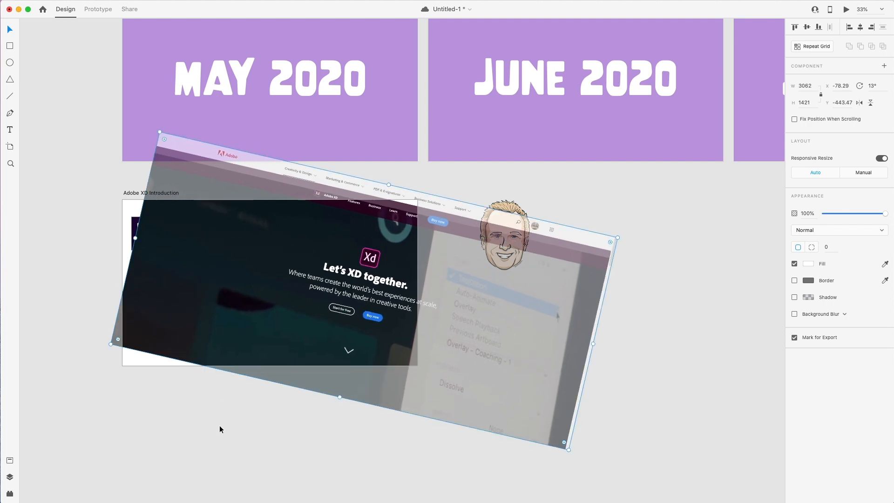
- Show the layers of the Adobe XD Introduction artboard and rename its locked white path layer as shape
click(221, 428)
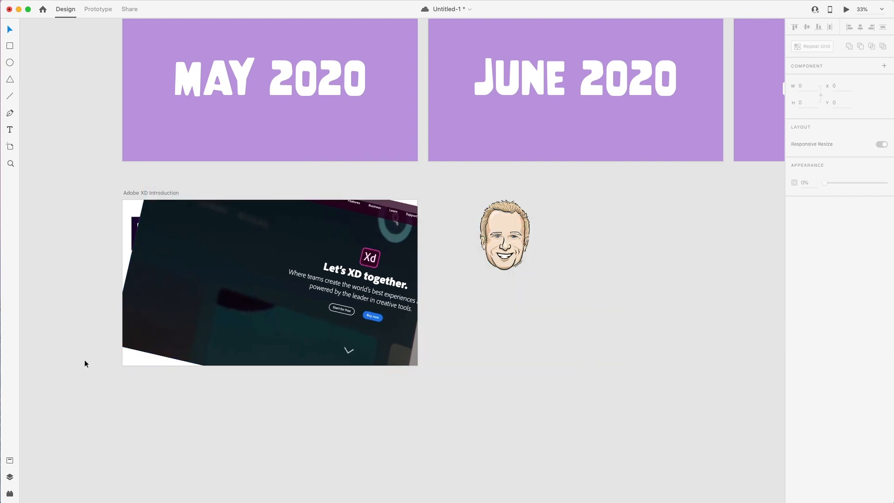
click(10, 476)
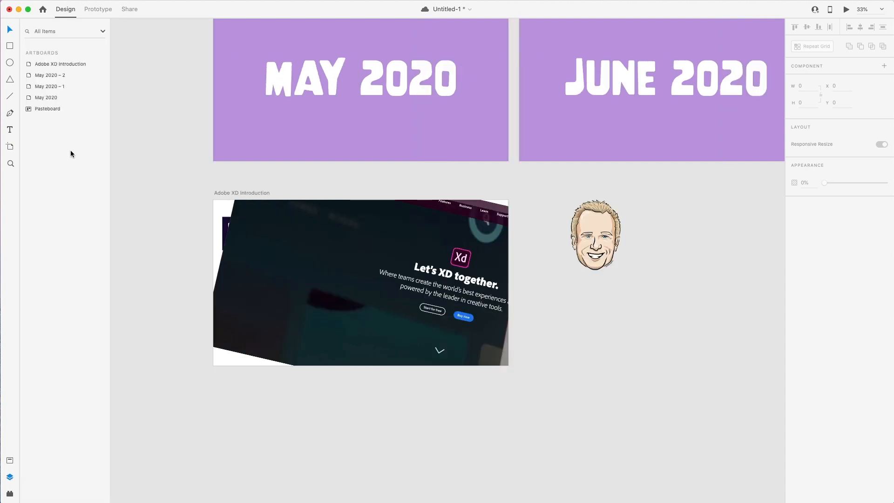
double_click(373, 271)
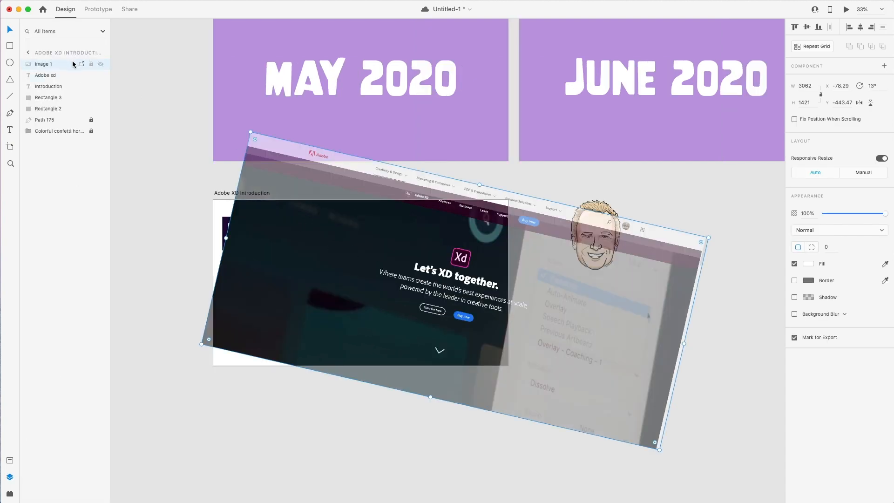
click(216, 212)
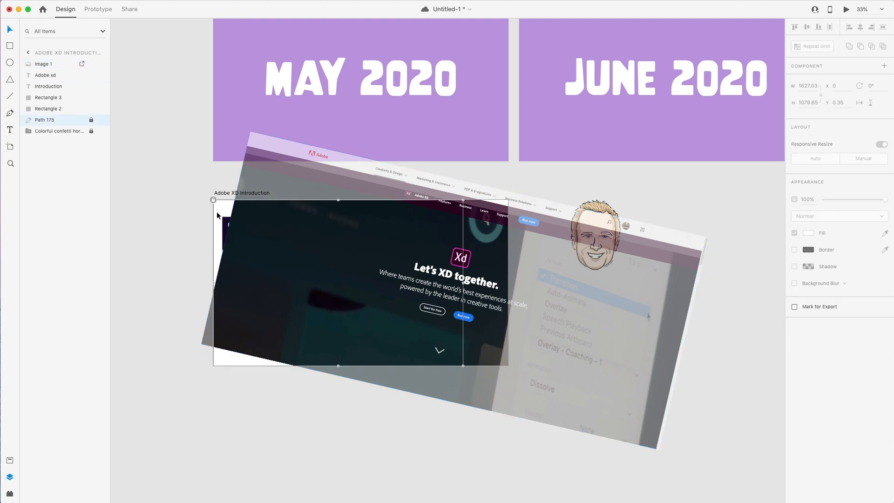
double_click(37, 119)
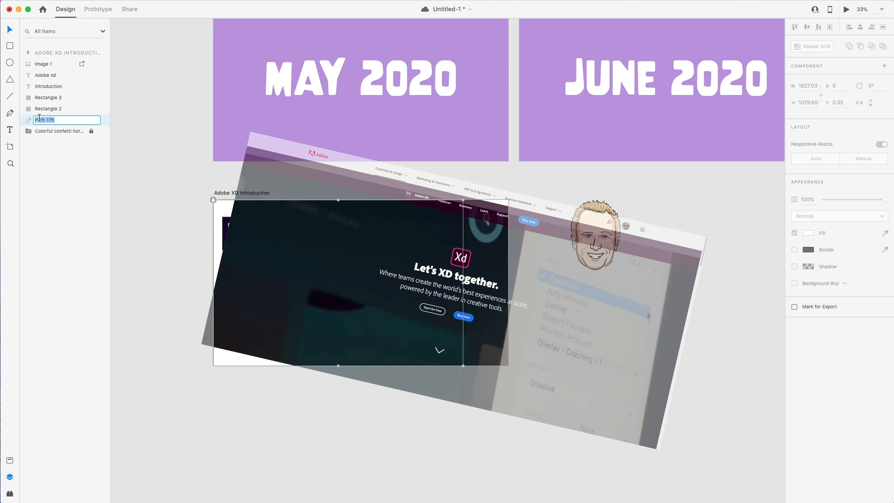
text(shape)
key(Return)
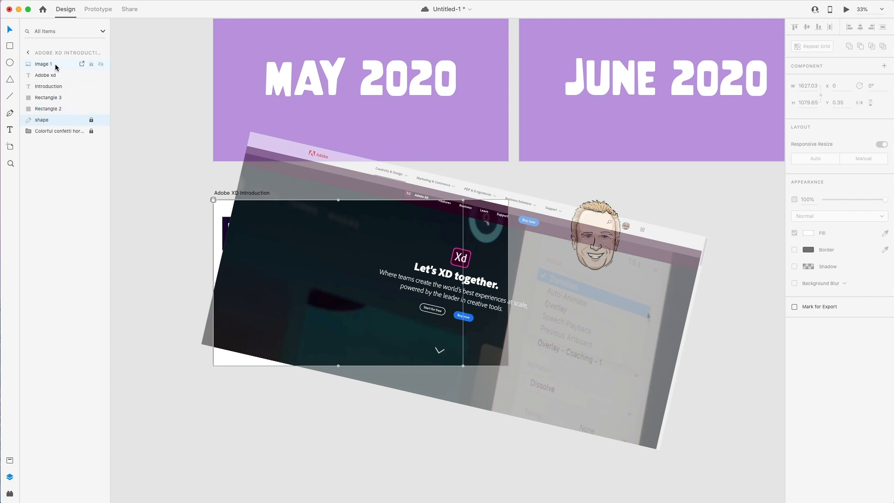
- Reorder the website screenshot layer so it sits directly beneath the shape layer and above the confetti layer, leaving it deselected
drag(56, 66, 63, 127)
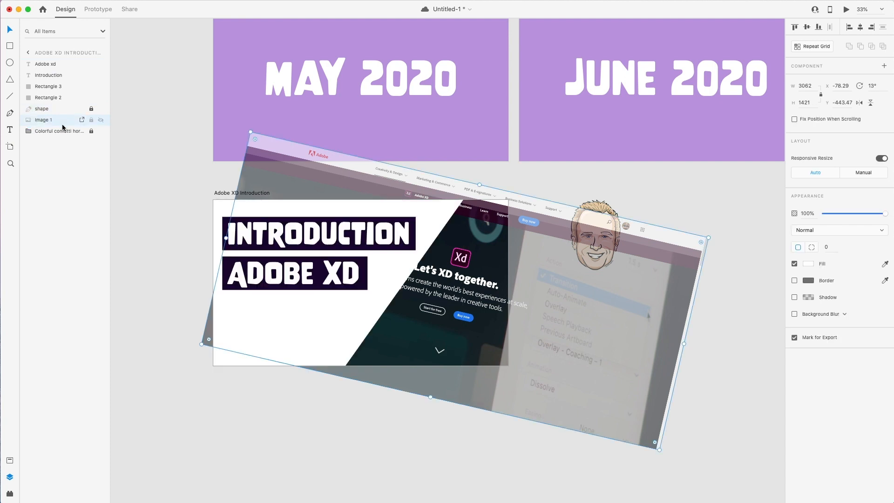
click(144, 269)
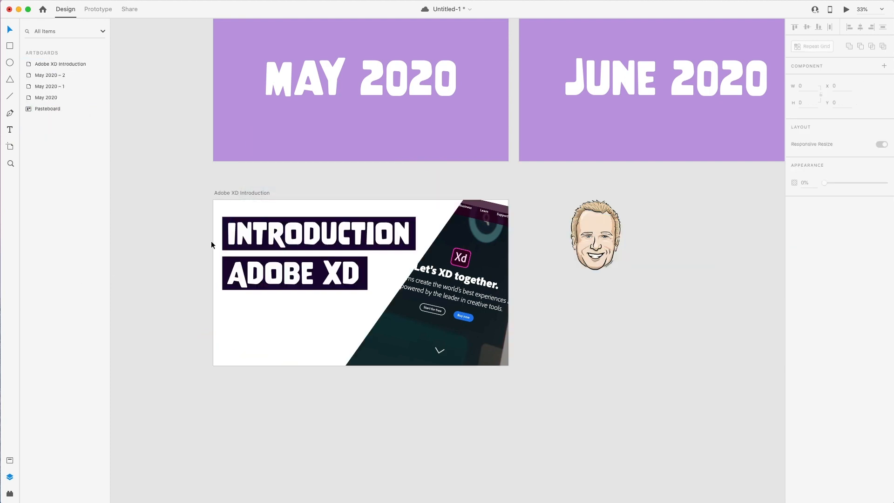